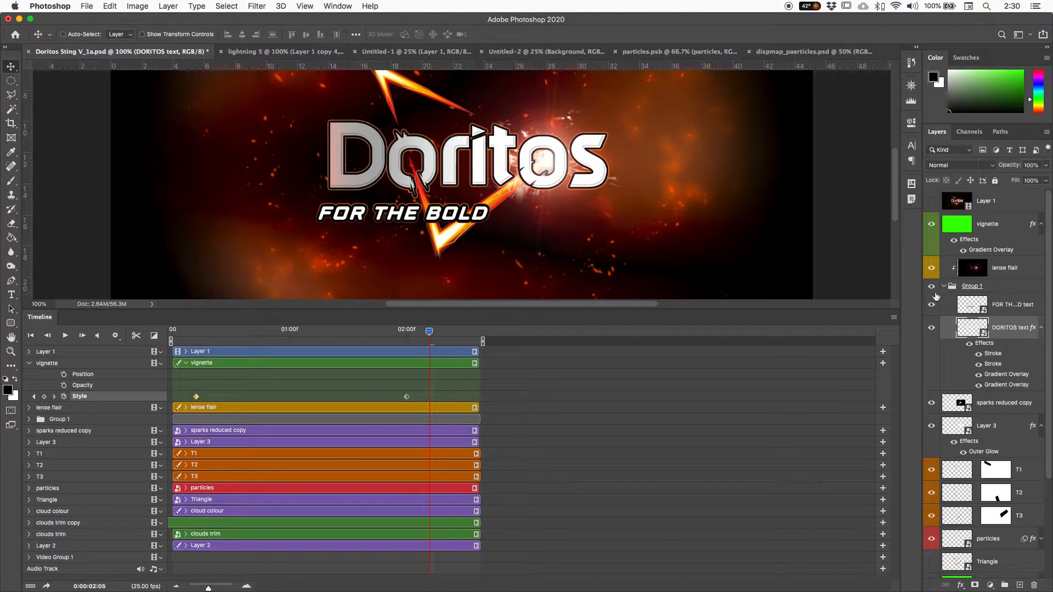
# - Toggle the FOR THE BOLD text layer's visibility to identify it, and open its smart object contents for editing
pyautogui.click(965, 309)
pyautogui.click(932, 307)
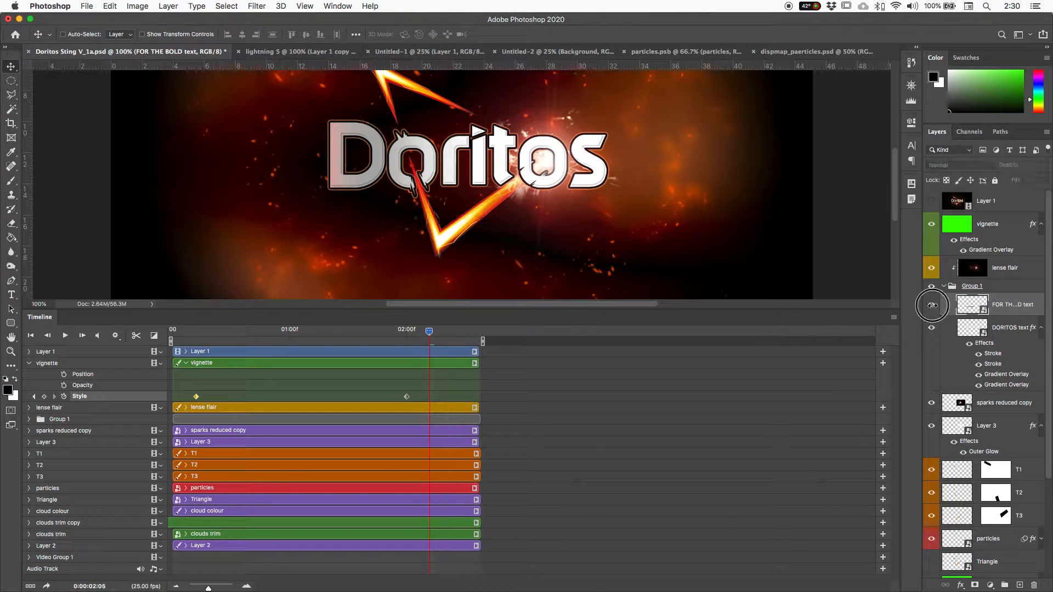
pyautogui.click(932, 307)
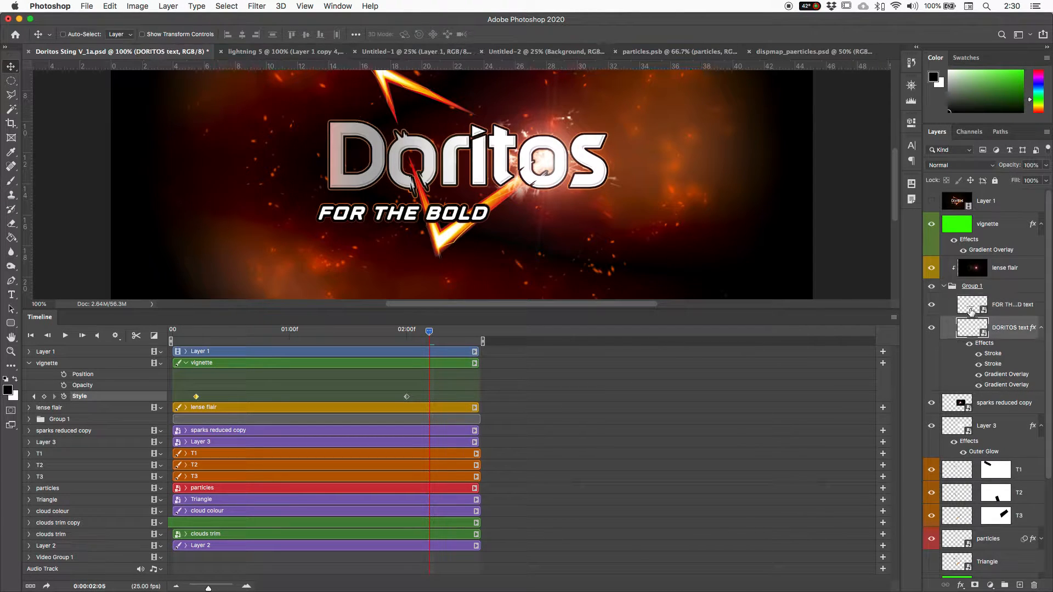
pyautogui.doubleClick(974, 311)
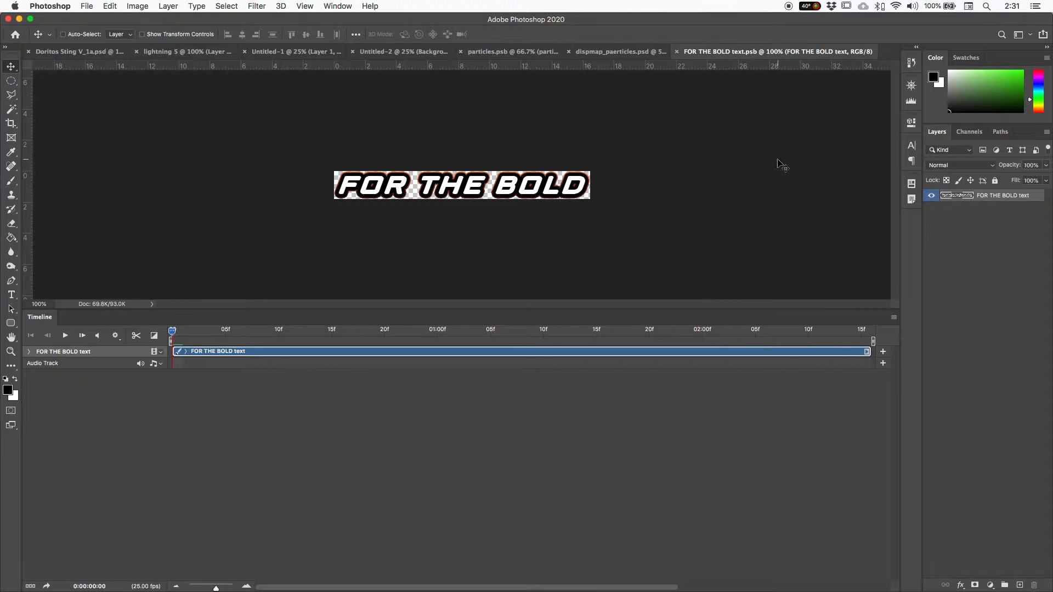
# - Enlarge the canvas of the FOR THE BOLD smart object to about 28 cm wide and 15 cm high
pyautogui.click(136, 7)
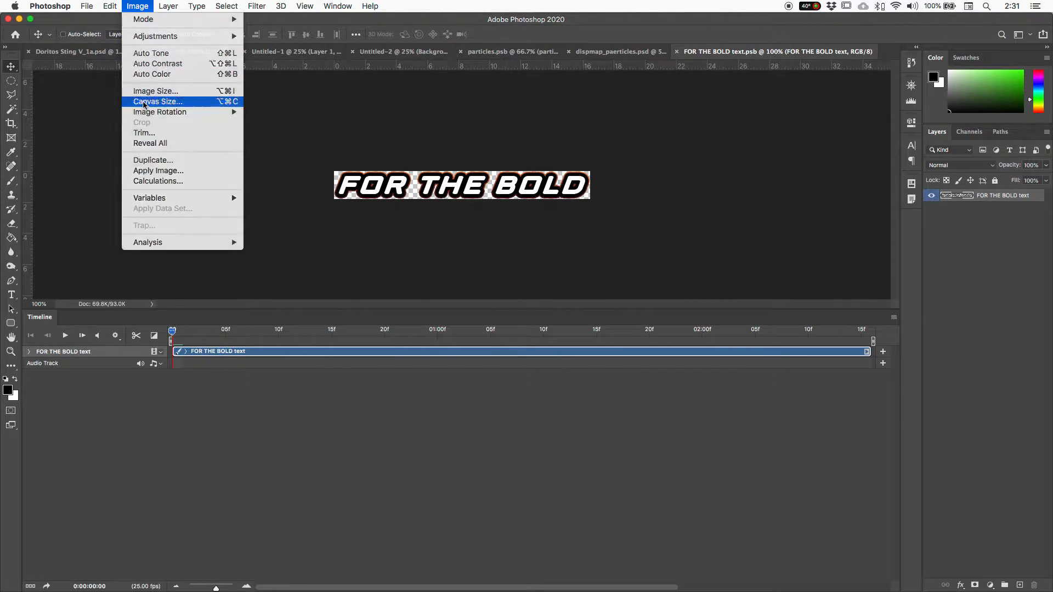
pyautogui.click(148, 101)
pyautogui.moveTo(96, 409); pyautogui.dragTo(273, 252)
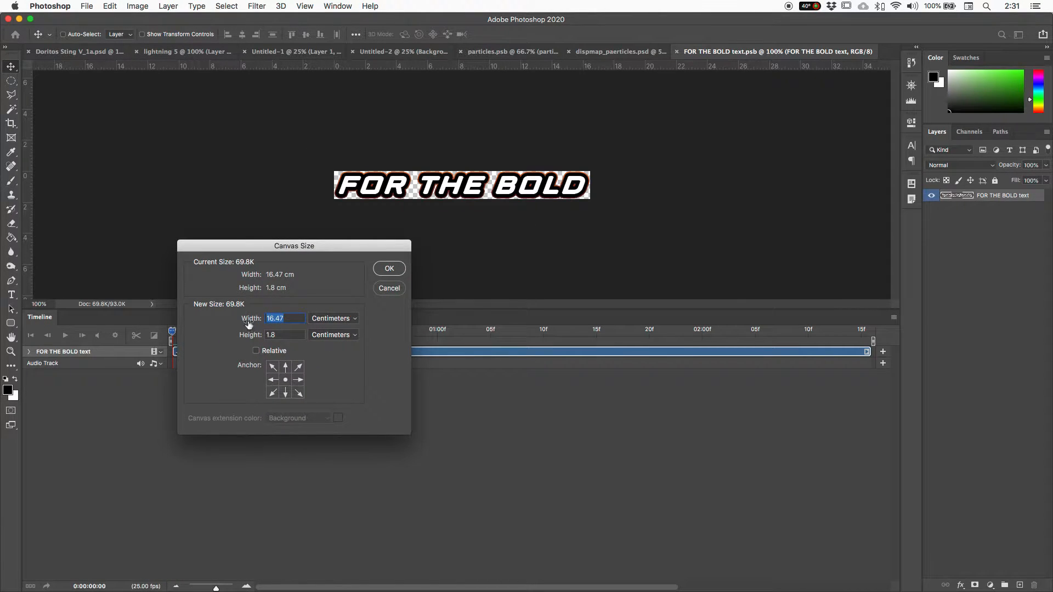
pyautogui.moveTo(248, 322); pyautogui.dragTo(314, 322)
pyautogui.click(251, 337)
pyautogui.moveTo(250, 337); pyautogui.dragTo(317, 337)
pyautogui.click(399, 268)
pyautogui.press('super+minus')
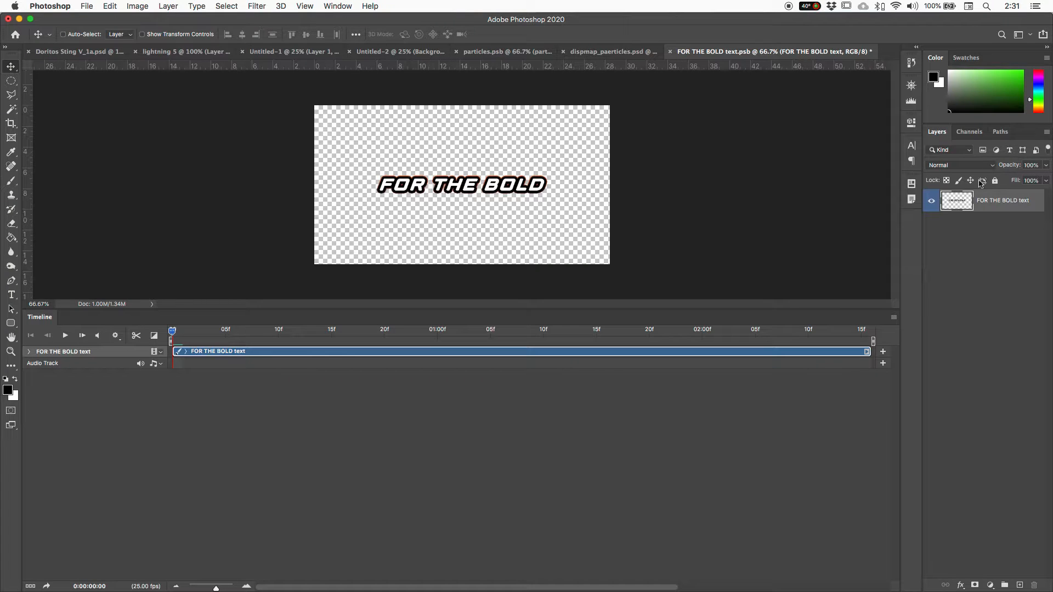
# - Add a new blank layer above the FOR THE BOLD text layer
pyautogui.click(1020, 585)
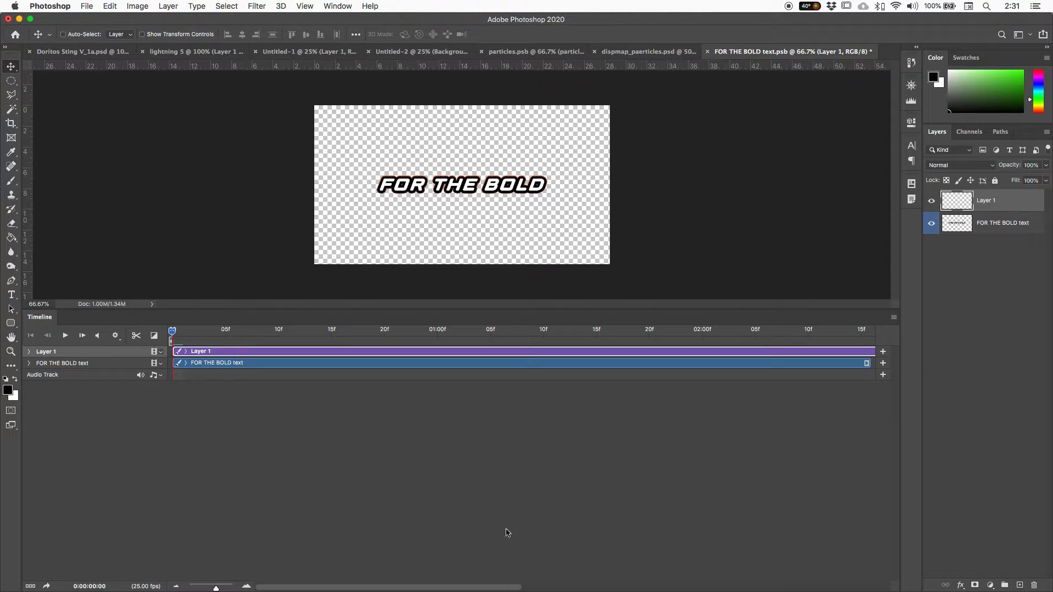
pyautogui.click(175, 587)
pyautogui.click(175, 586)
pyautogui.click(175, 586)
pyautogui.click(175, 586)
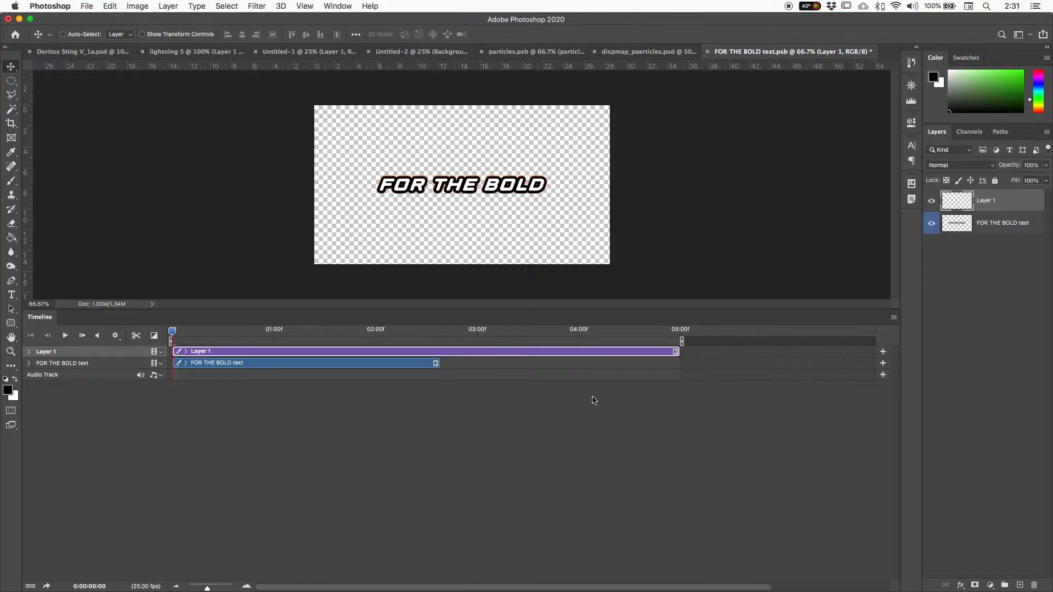
pyautogui.moveTo(677, 352)
pyautogui.mouseDown()
pyautogui.moveTo(595, 348)
pyautogui.moveTo(674, 356)
pyautogui.mouseUp()
# - Enter the text "FOR THE CHOCKENS" on the new layer and move it back over the existing tagline
pyautogui.press('t')
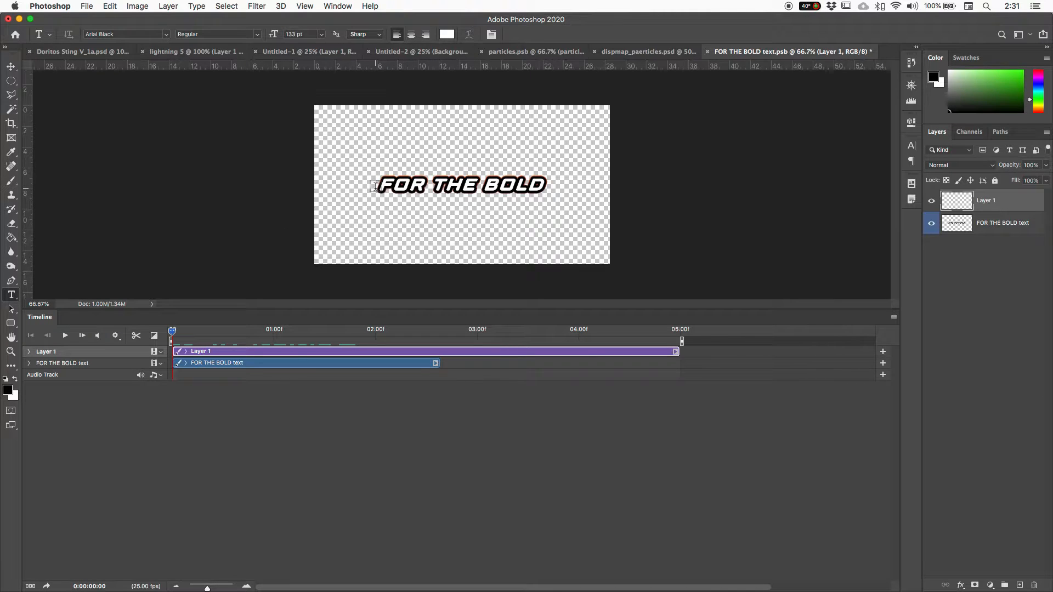
pyautogui.click(379, 187)
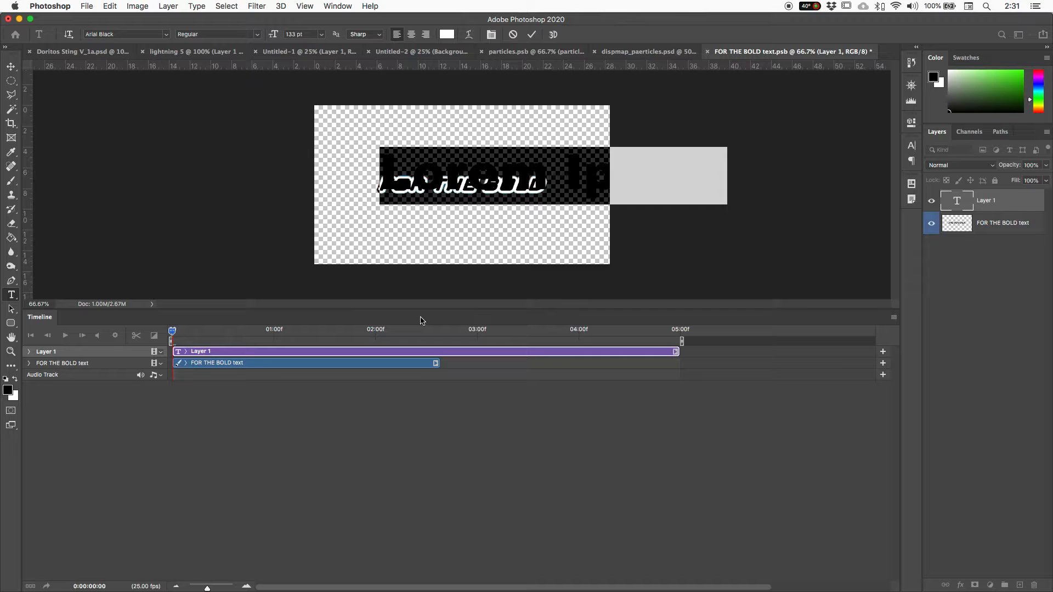
pyautogui.write('FOR')
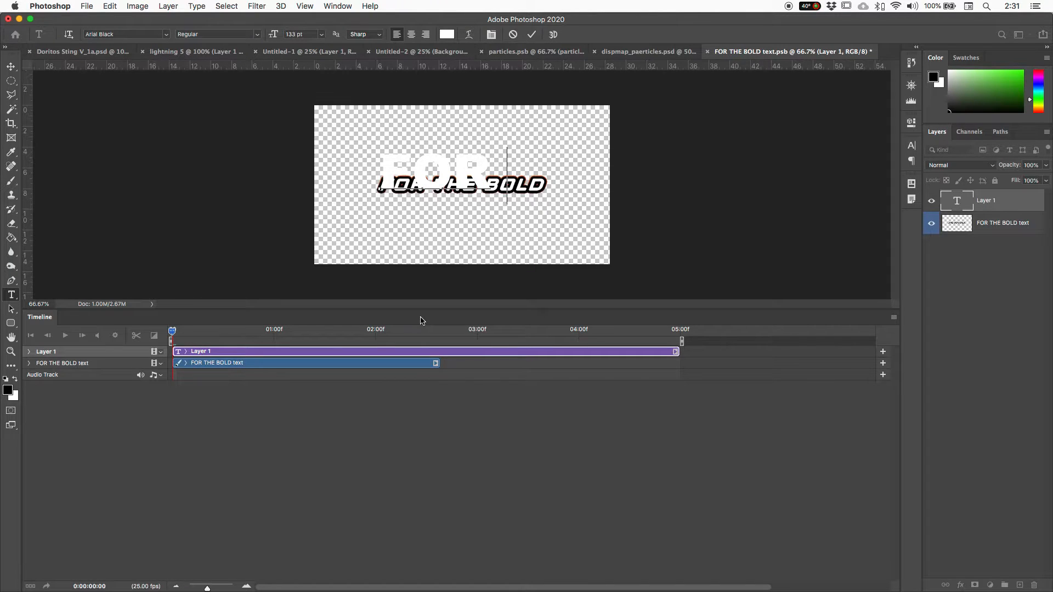
pyautogui.write(' THE')
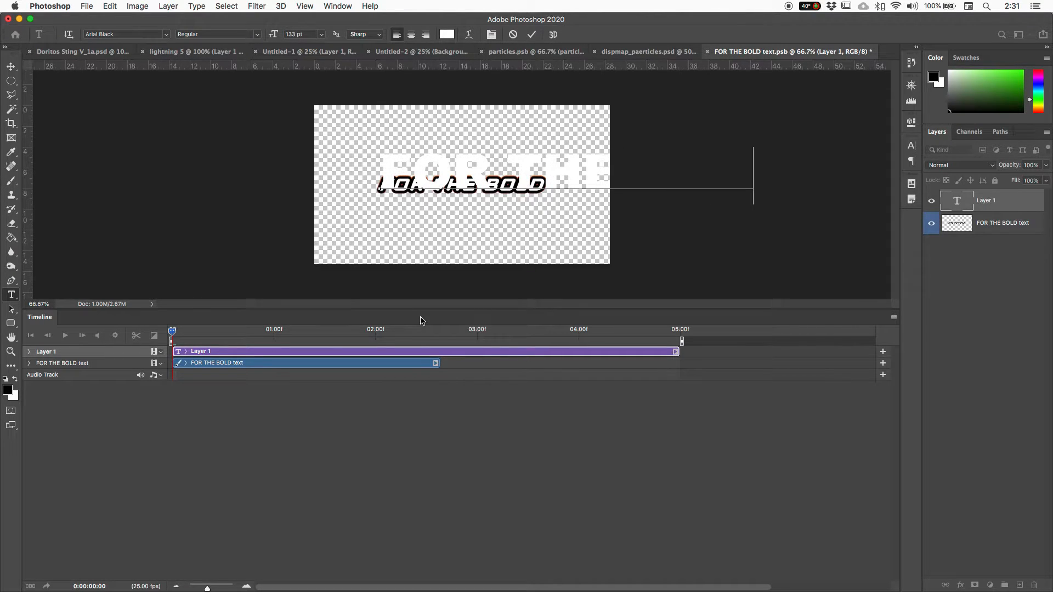
pyautogui.write(' BODNES')
pyautogui.click(10, 68)
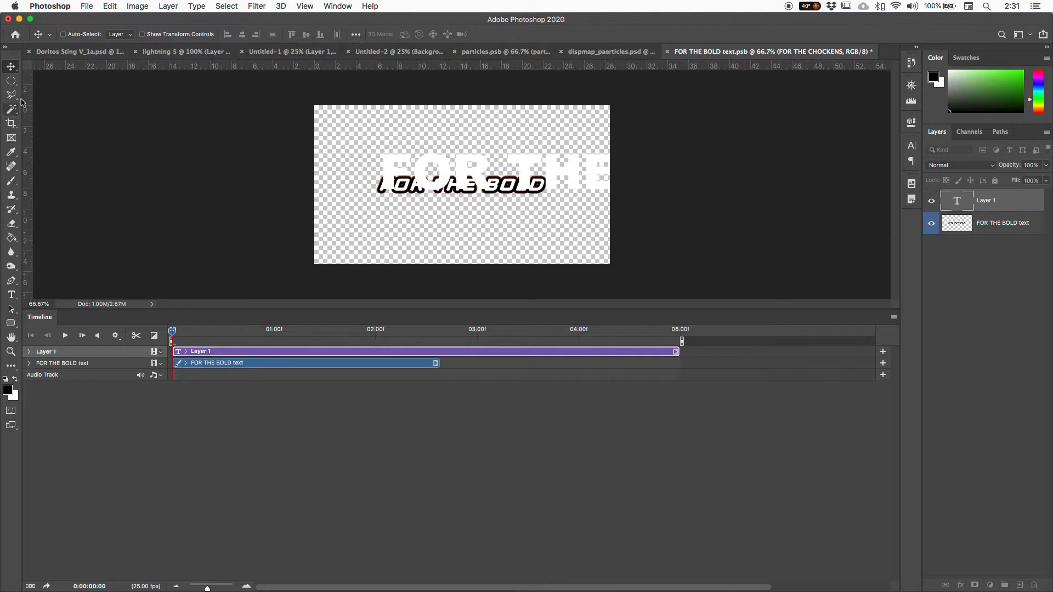
pyautogui.moveTo(457, 177); pyautogui.dragTo(379, 178)
# - Reduce the FOR THE CHOCKENS text to a font size of 57 pt
pyautogui.press('t')
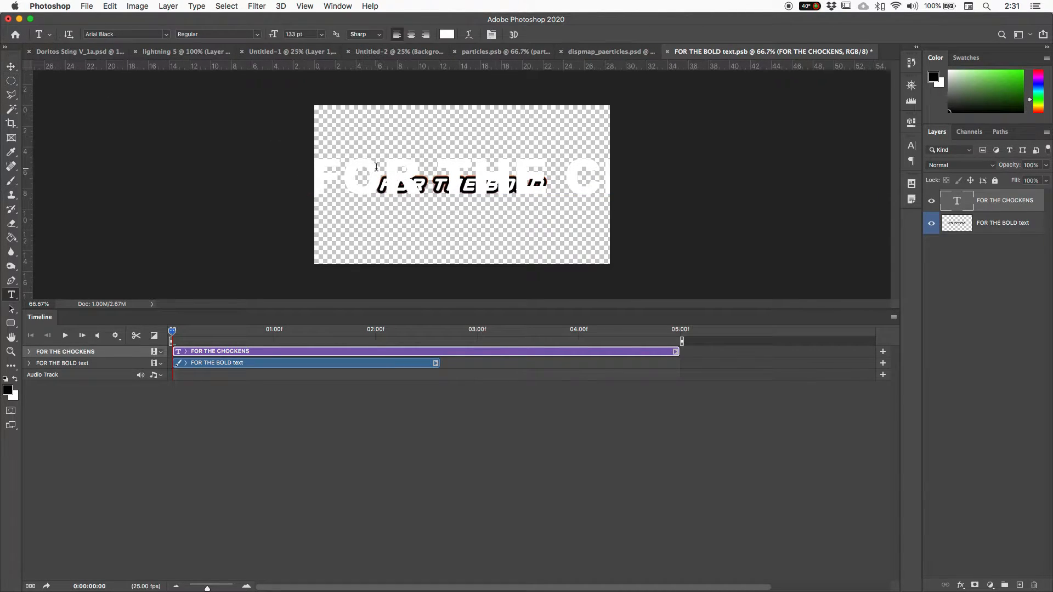
pyautogui.click(322, 34)
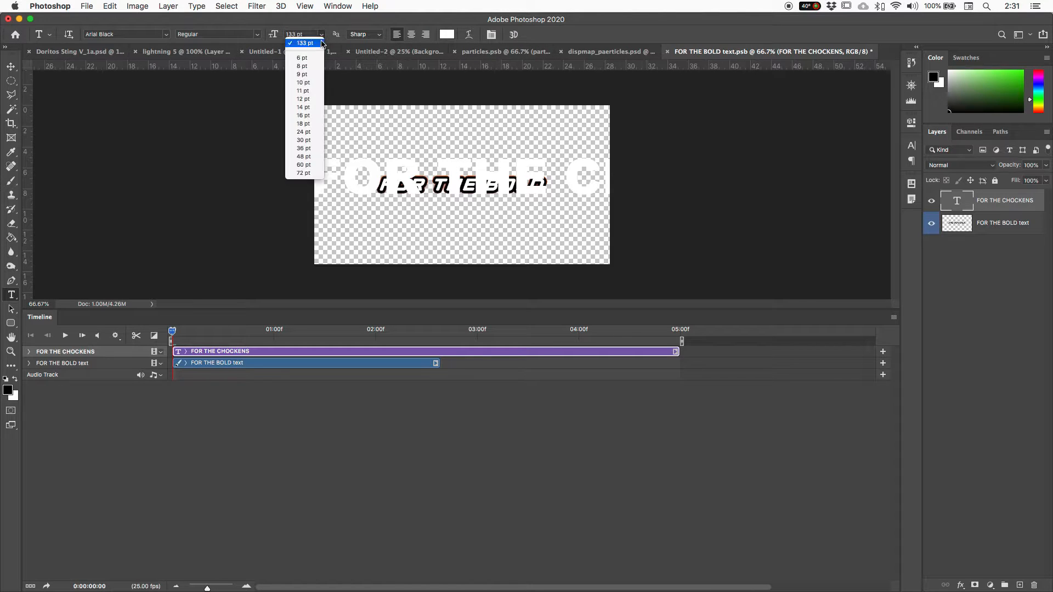
pyautogui.click(299, 157)
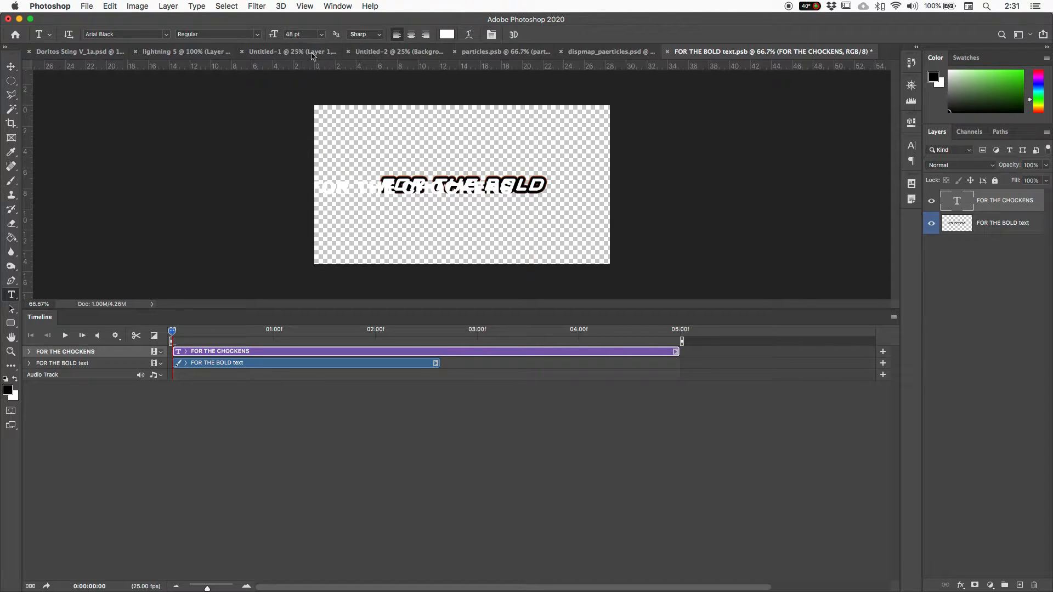
pyautogui.moveTo(276, 36); pyautogui.dragTo(281, 37)
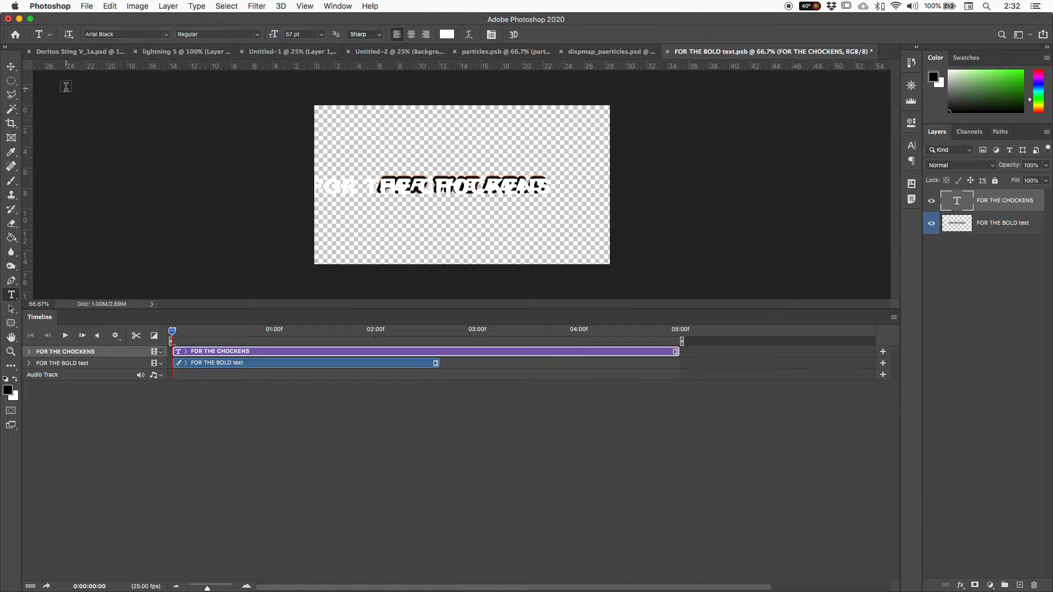
# - Set the FOR THE CHOCKENS text colour to black (000000)
pyautogui.click(447, 34)
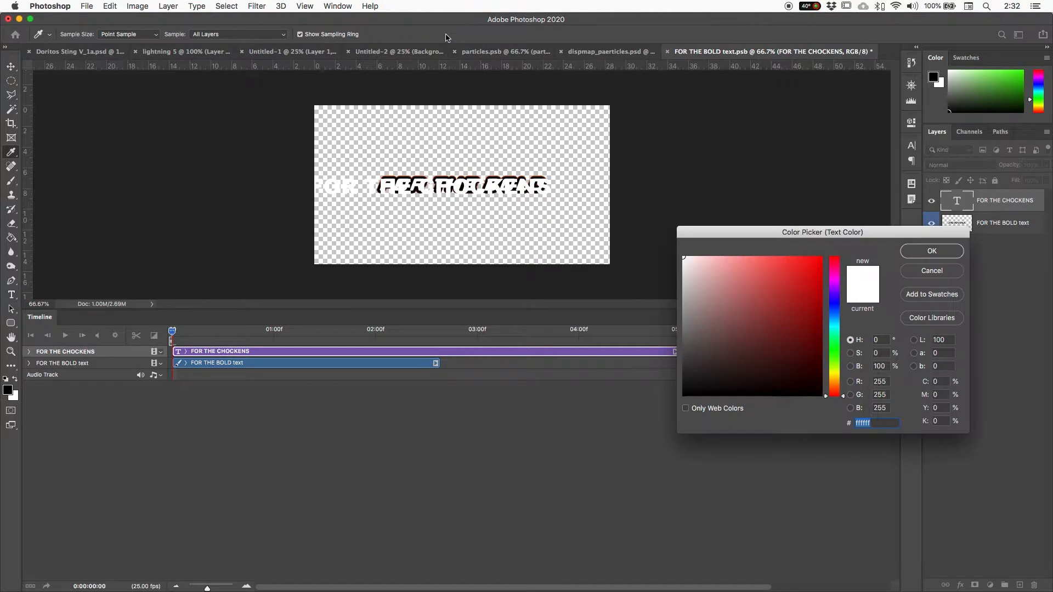
pyautogui.write('000000')
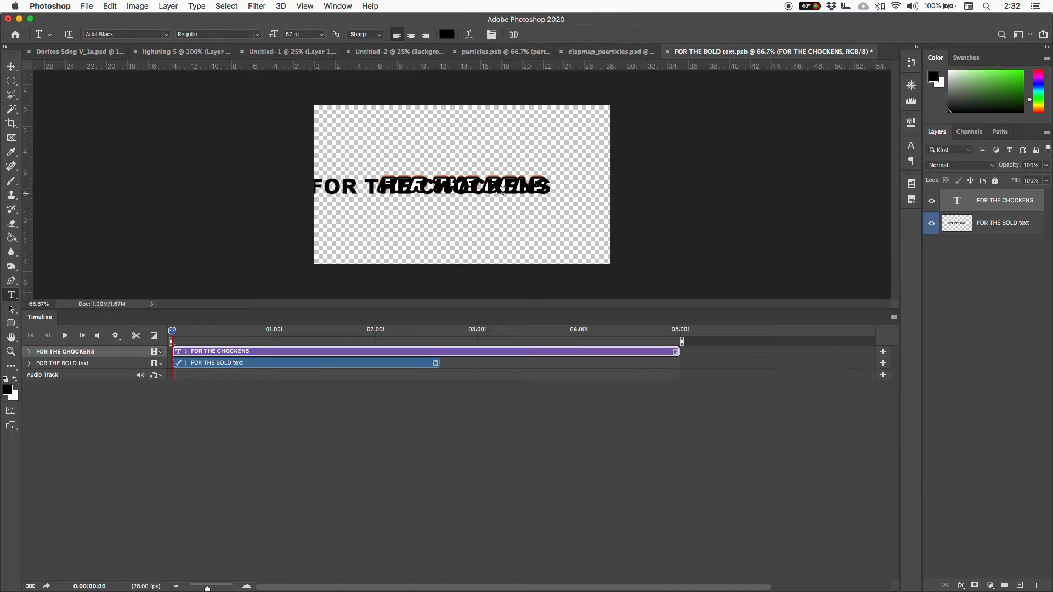
pyautogui.click(932, 250)
# - Set the FOR THE CHOCKENS text's kerning to 0 and tracking to -120, and centre it over the old tagline
pyautogui.click(11, 66)
pyautogui.moveTo(356, 189); pyautogui.dragTo(403, 192)
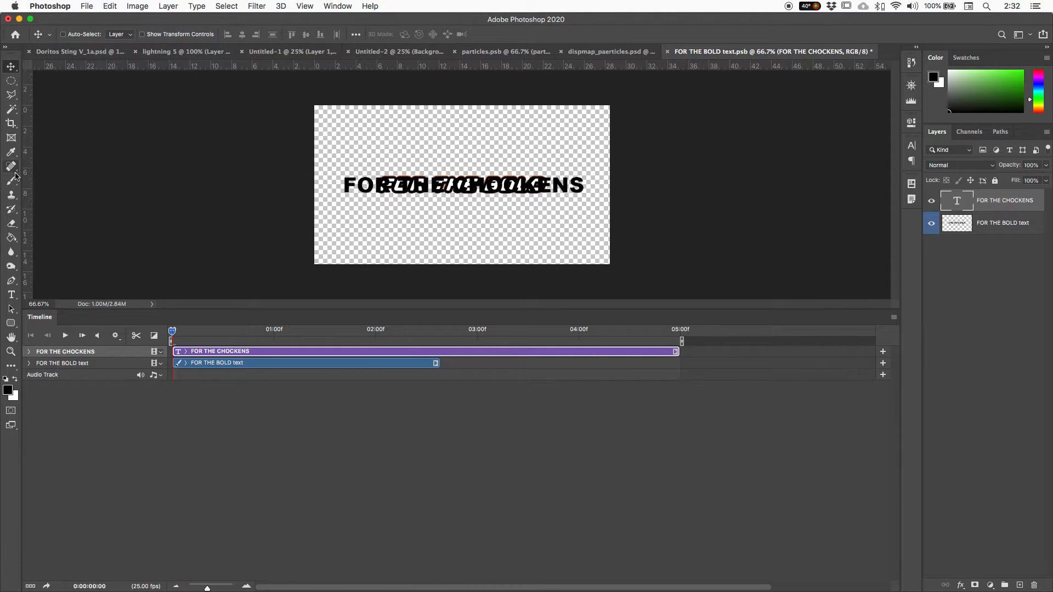
pyautogui.press('t')
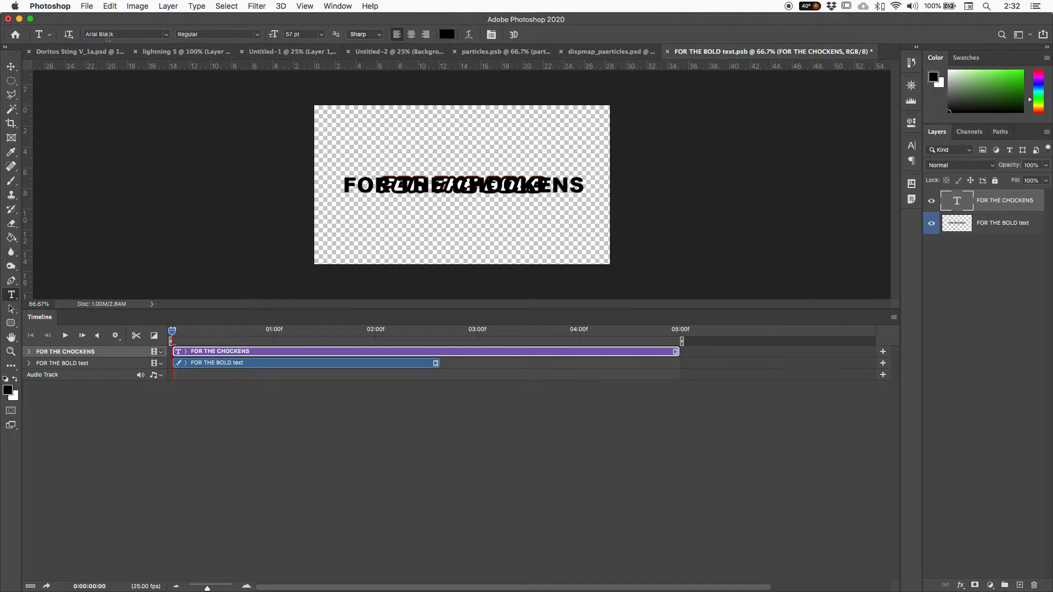
pyautogui.click(108, 35)
pyautogui.click(492, 35)
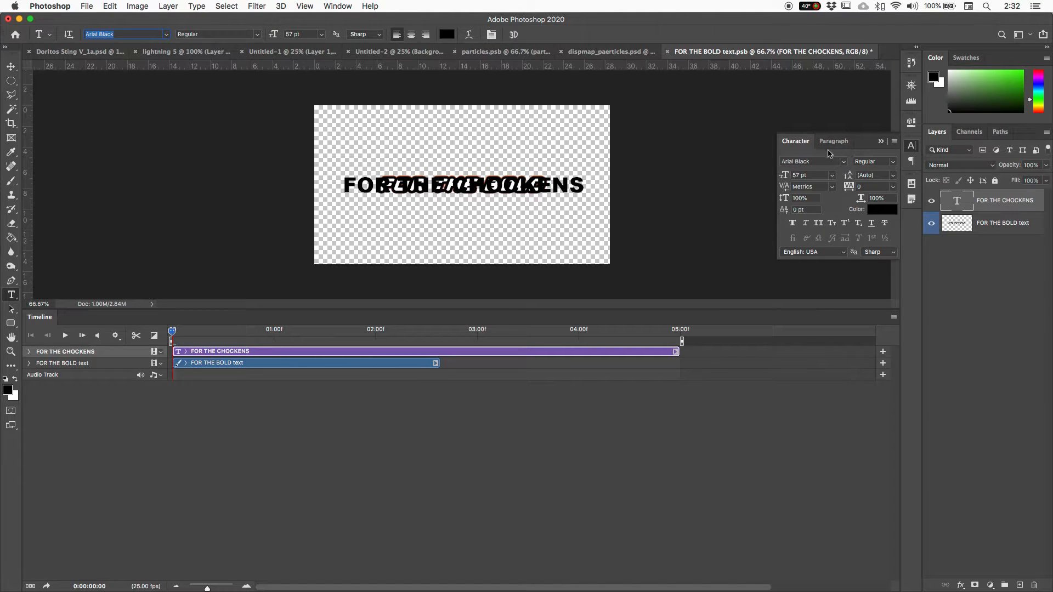
pyautogui.moveTo(787, 190); pyautogui.dragTo(767, 191)
pyautogui.moveTo(850, 190)
pyautogui.mouseDown()
pyautogui.moveTo(832, 190)
pyautogui.moveTo(856, 189)
pyautogui.mouseUp()
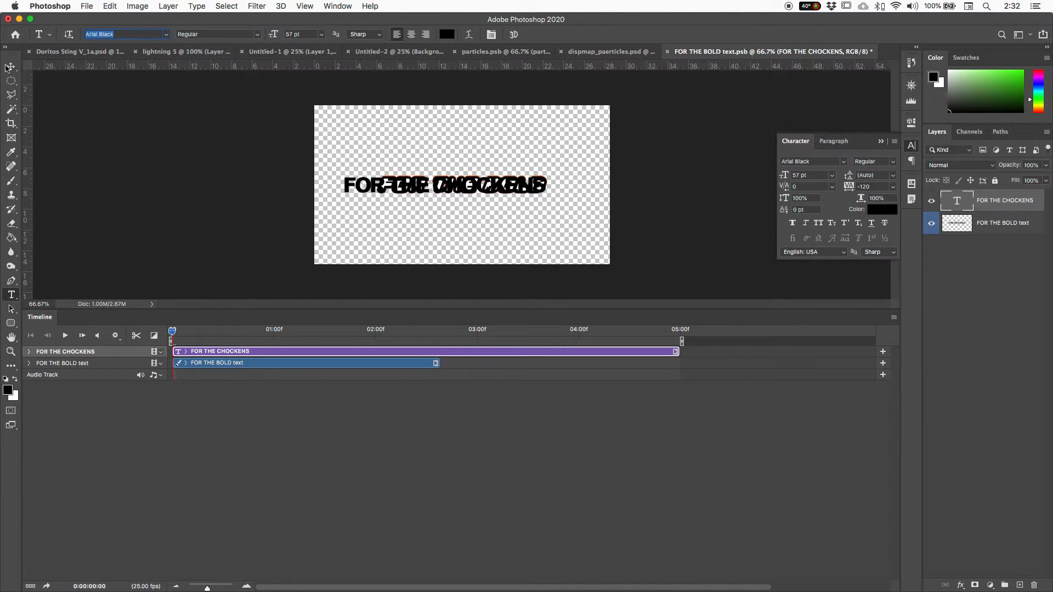
pyautogui.click(10, 66)
pyautogui.moveTo(395, 180); pyautogui.dragTo(409, 179)
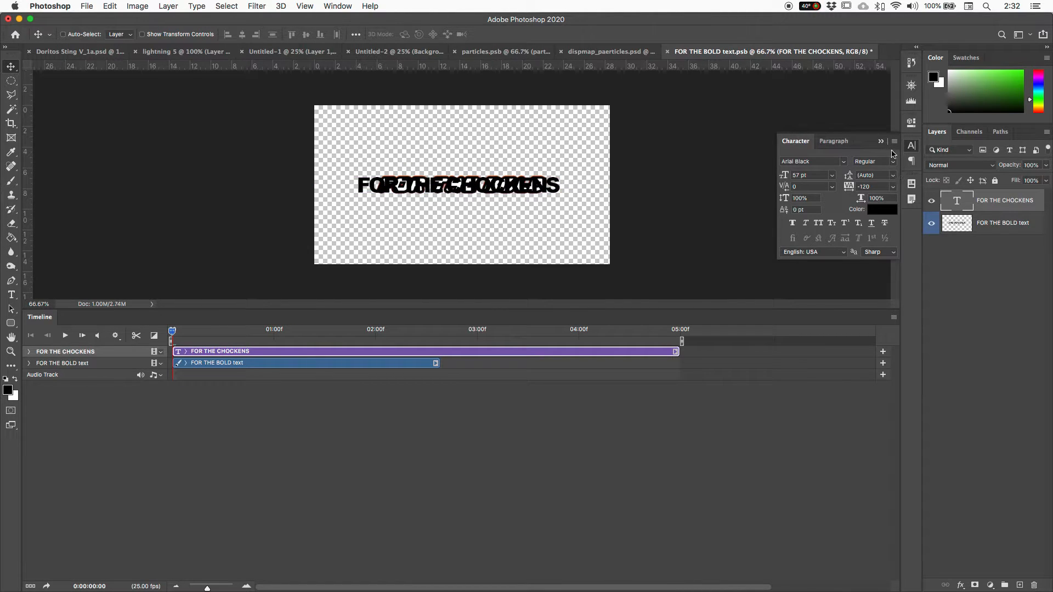
# - Hide the original FOR THE BOLD text layer
pyautogui.click(991, 233)
pyautogui.click(931, 224)
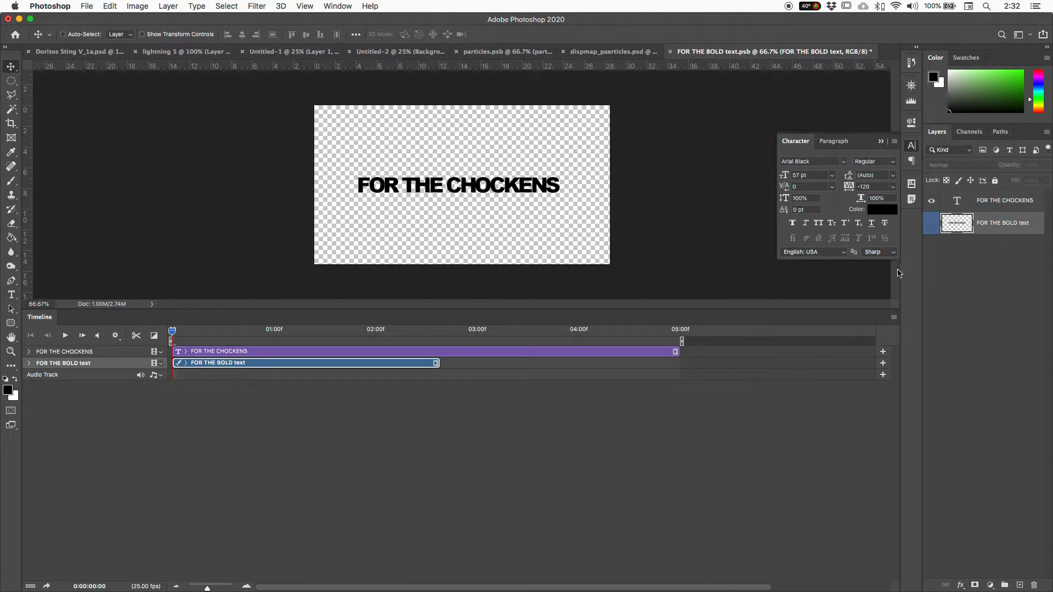
# - Try to change the text colour to white while the FOR THE BOLD text layer is selected
pyautogui.click(887, 213)
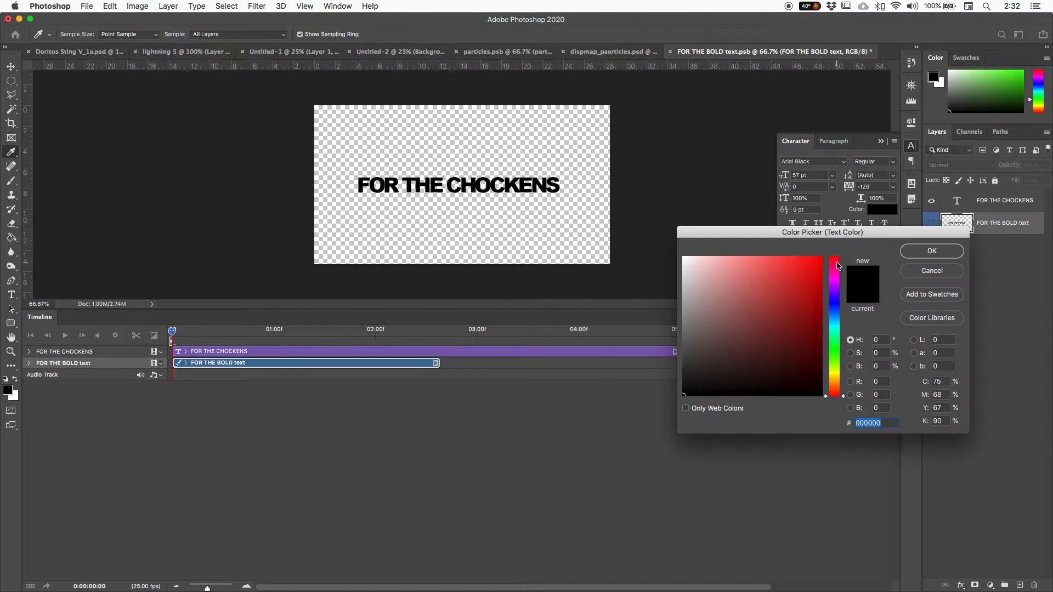
pyautogui.moveTo(725, 300); pyautogui.dragTo(640, 238)
pyautogui.click(932, 251)
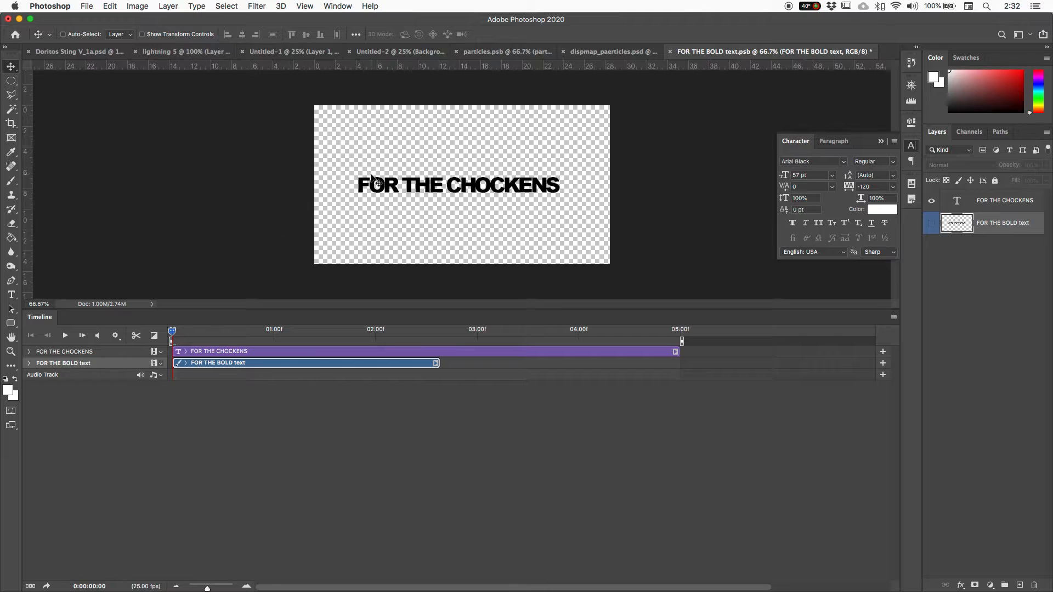
# - Select the FOR THE CHOCKENS text layer and set its text colour to white
pyautogui.press('t')
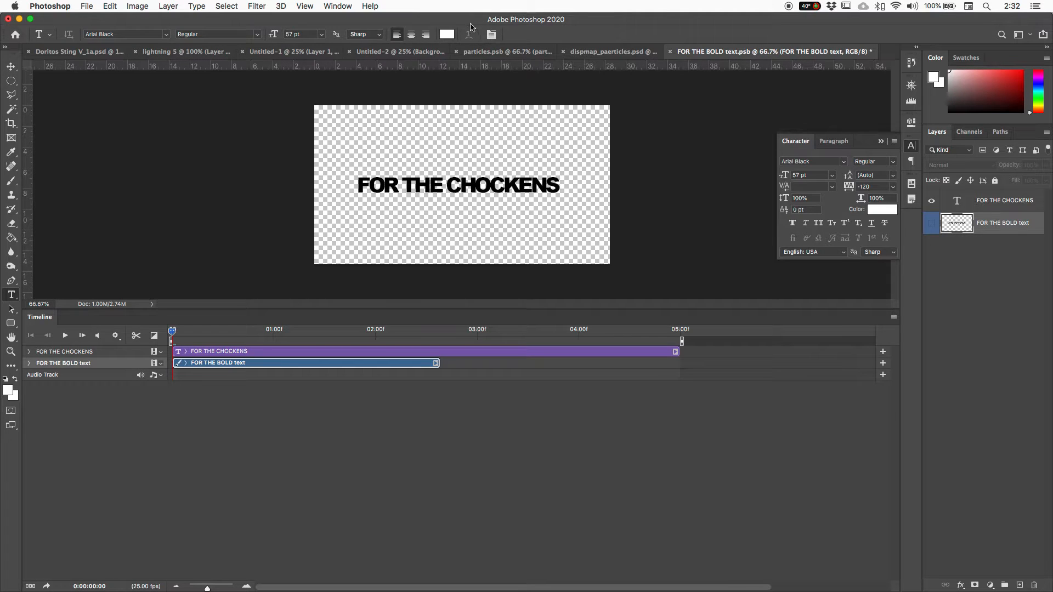
pyautogui.click(958, 204)
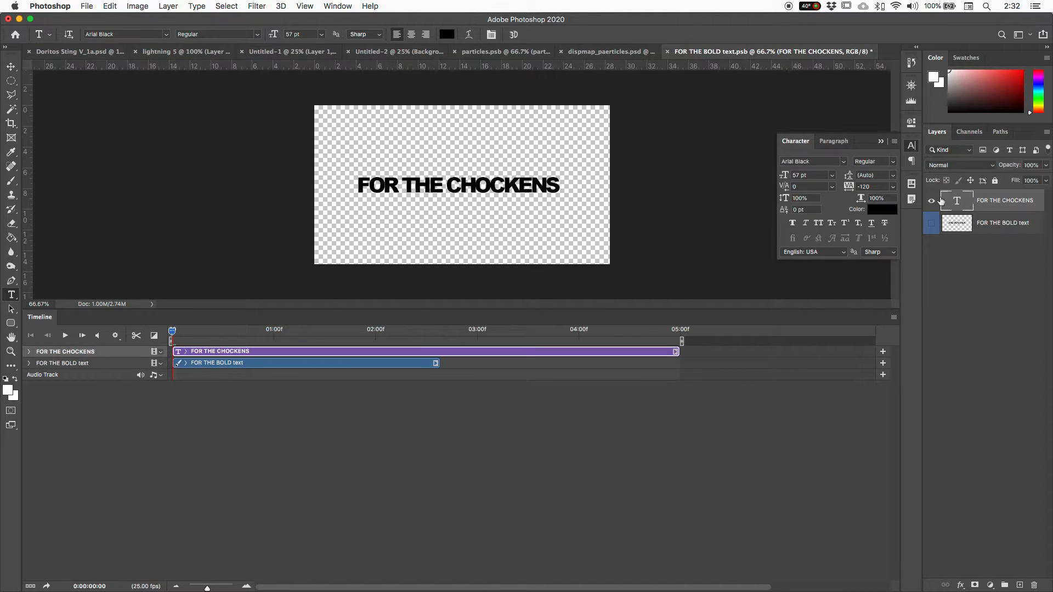
pyautogui.click(446, 38)
pyautogui.click(606, 212)
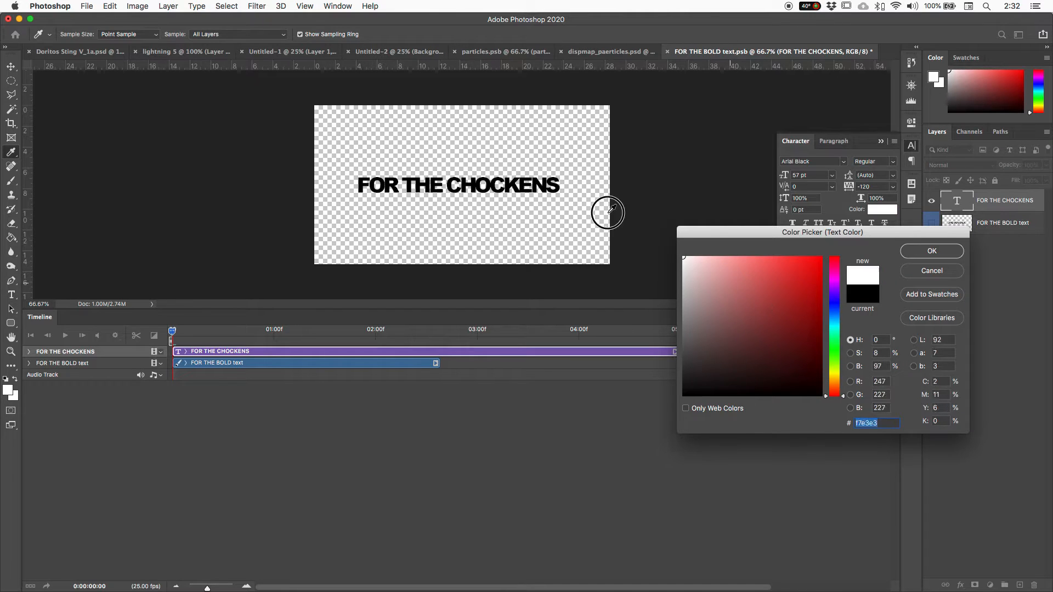
pyautogui.click(930, 251)
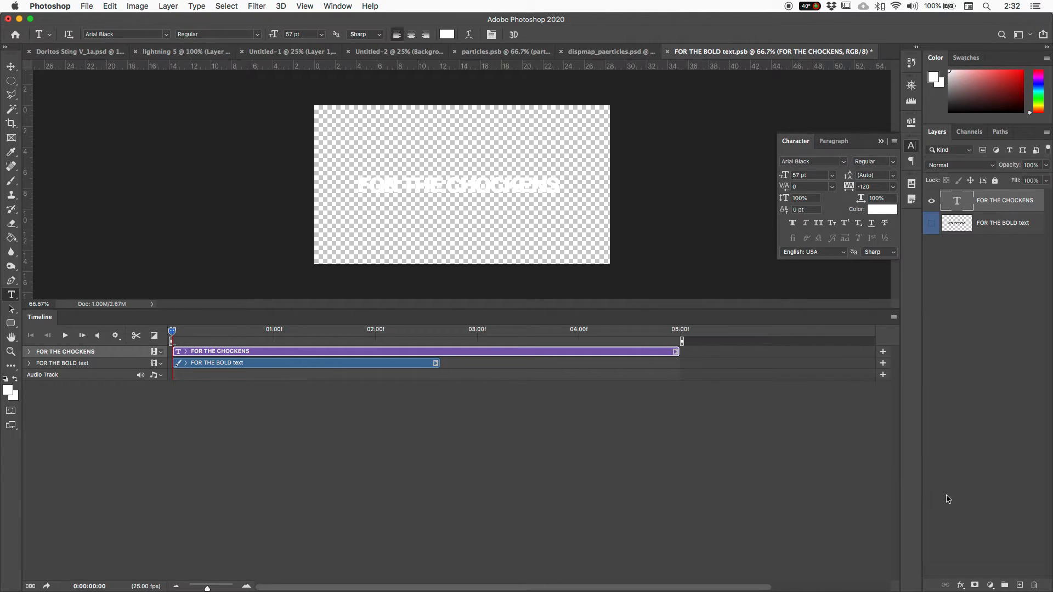
# - Add a 5 px black (000000) centred stroke to the FOR THE CHOCKENS text layer
pyautogui.click(961, 586)
pyautogui.click(978, 488)
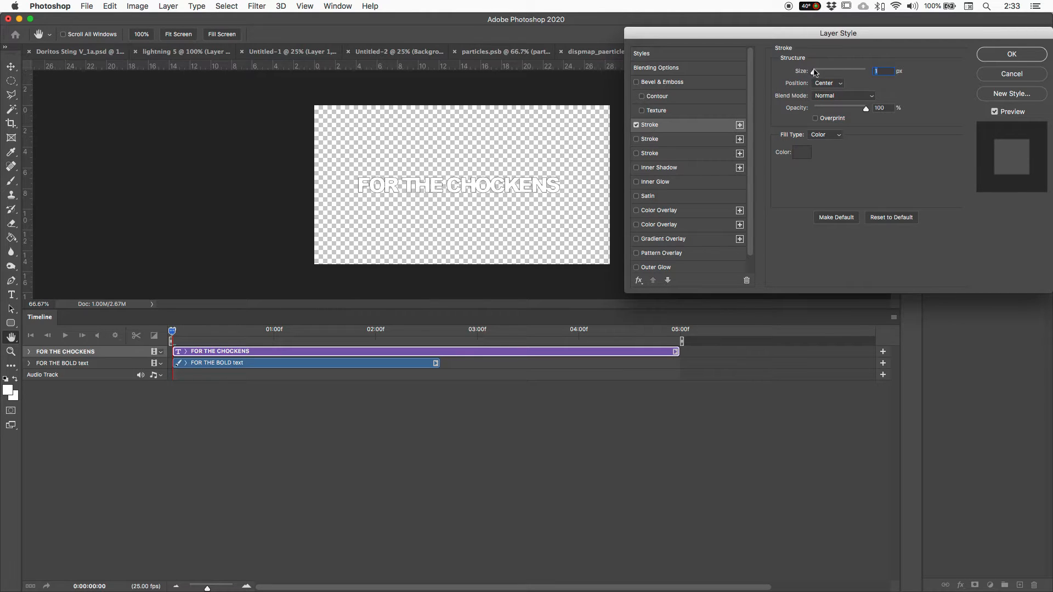
pyautogui.moveTo(814, 72); pyautogui.dragTo(817, 72)
pyautogui.click(803, 153)
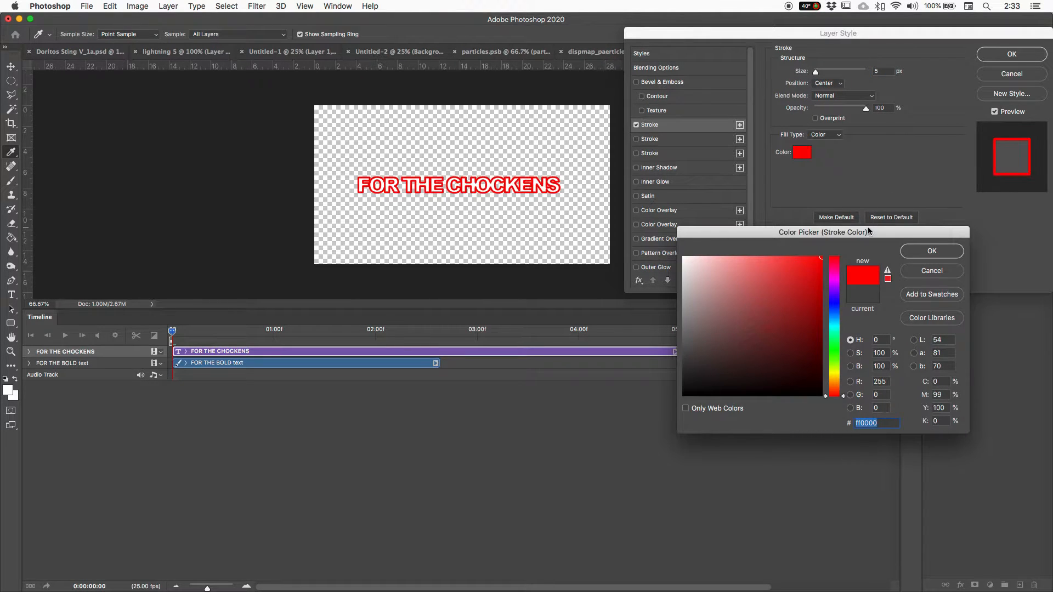
pyautogui.write('000000')
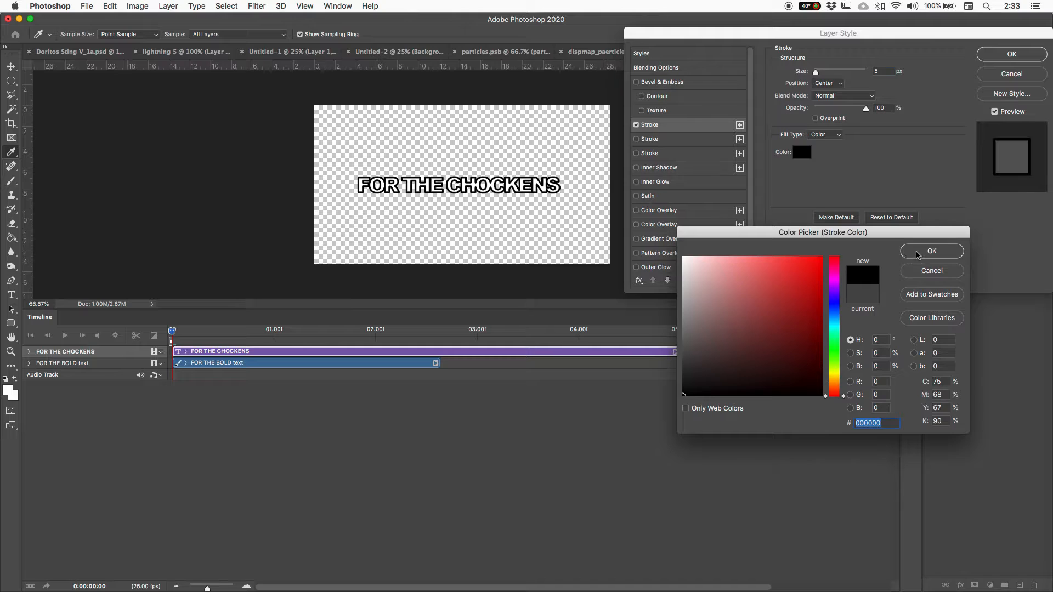
pyautogui.click(918, 252)
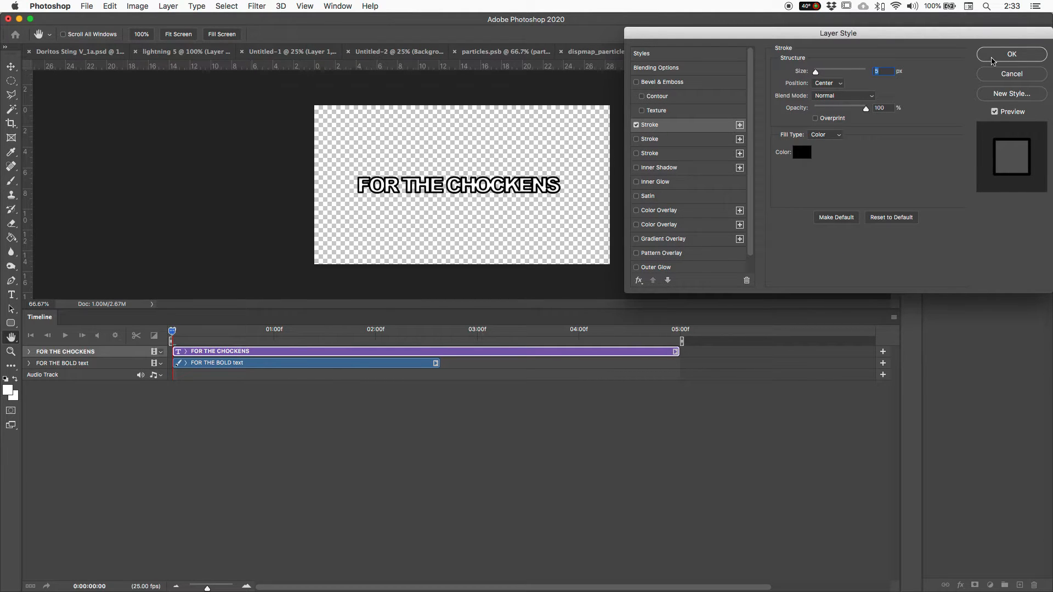
pyautogui.click(991, 58)
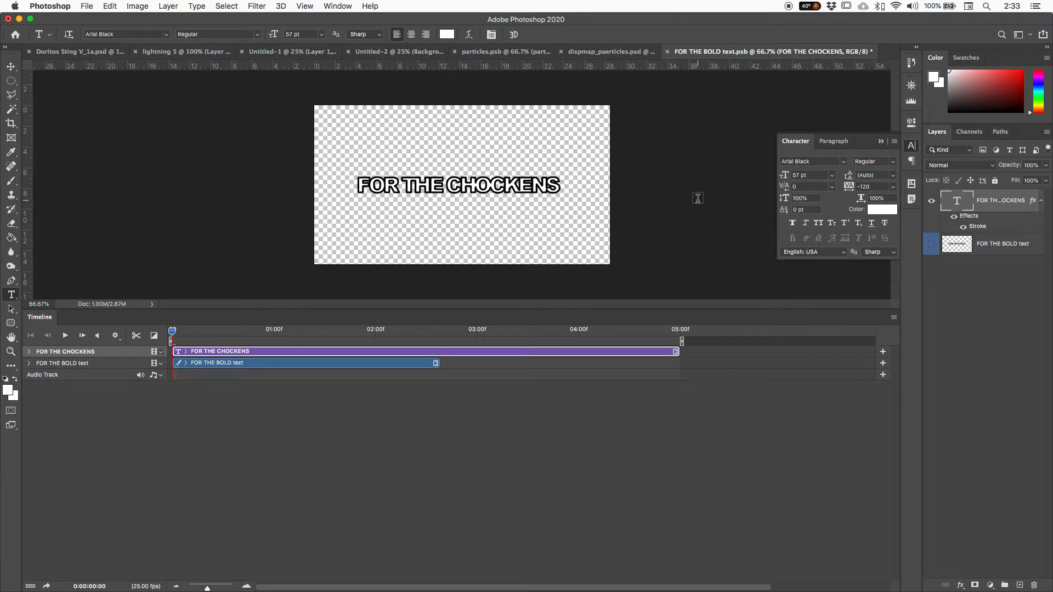
# - Compare the FOR THE CHOCKENS text with the original by toggling layer visibility, leaving the FOR THE BOLD layer hidden
pyautogui.click(936, 246)
pyautogui.click(936, 202)
pyautogui.click(936, 202)
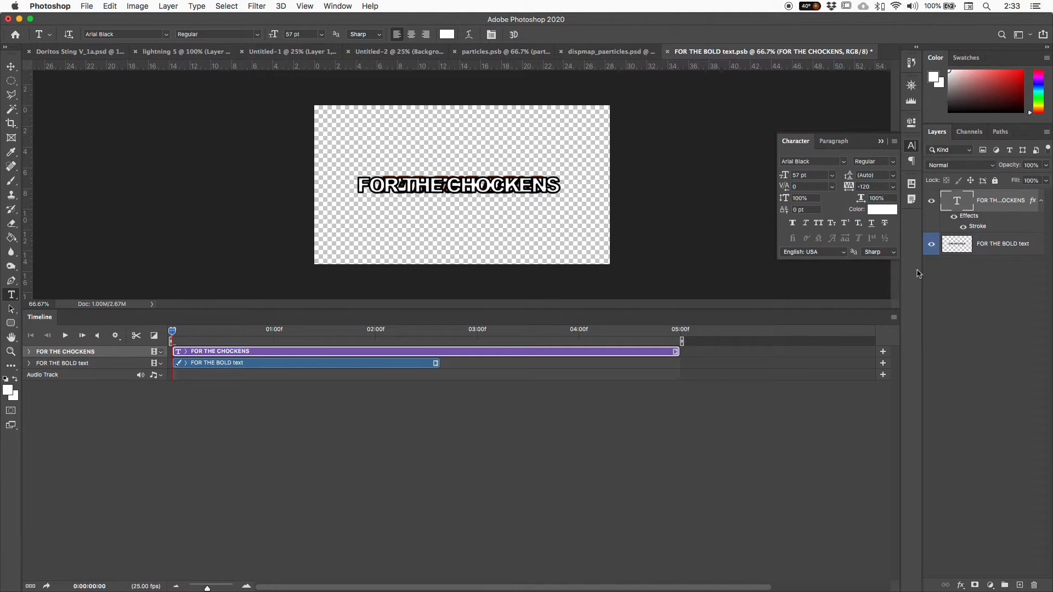
pyautogui.click(932, 244)
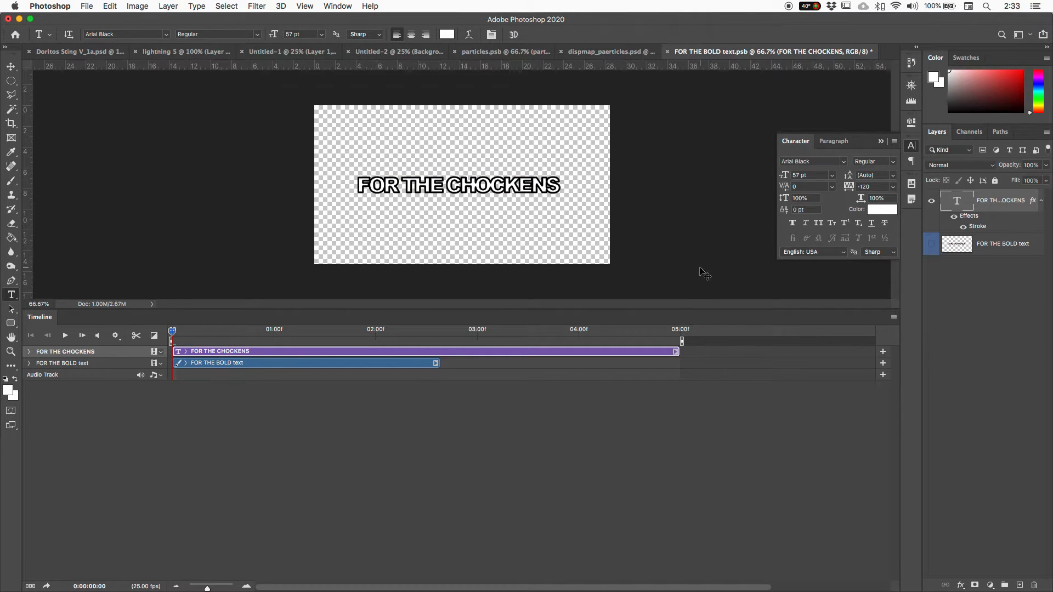
# - Save the tagline smart object and return to Doritos Sting V_1a.psd to check the new tagline at 0:00:02:06
pyautogui.click(107, 6)
pyautogui.moveTo(86, 6)
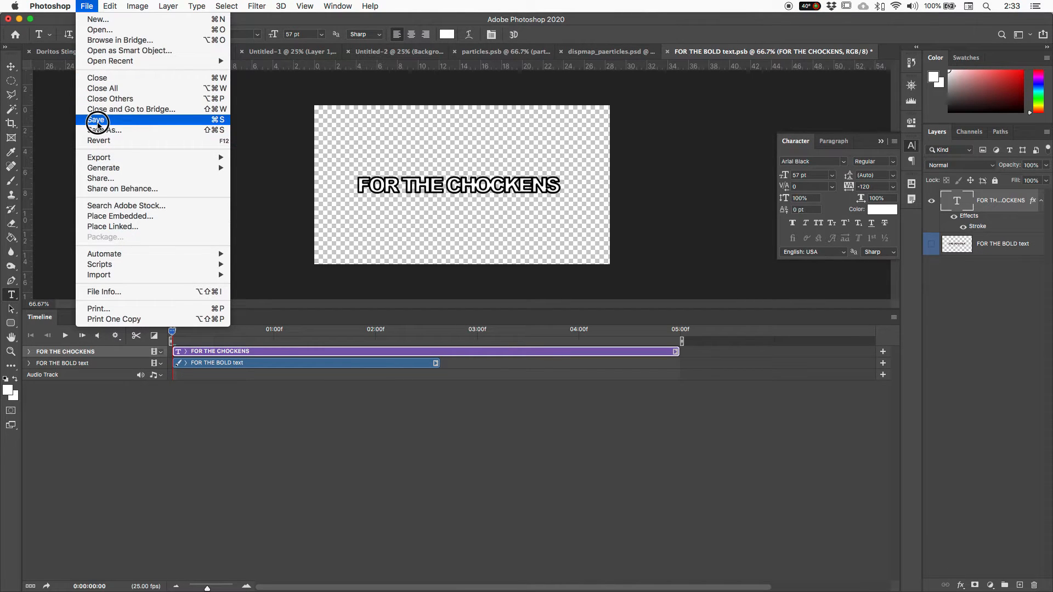
pyautogui.click(98, 123)
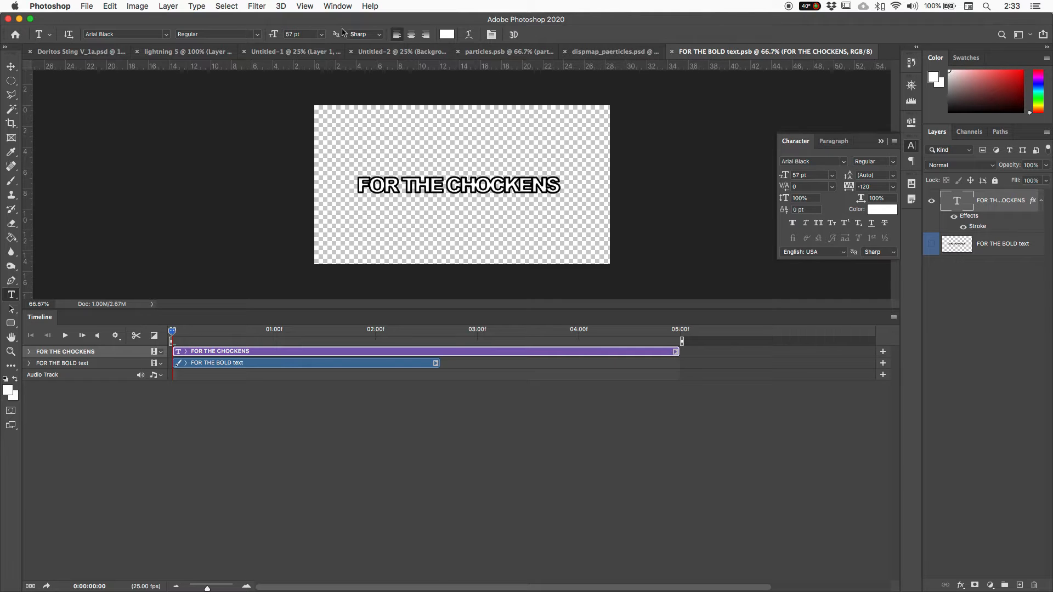
pyautogui.click(77, 52)
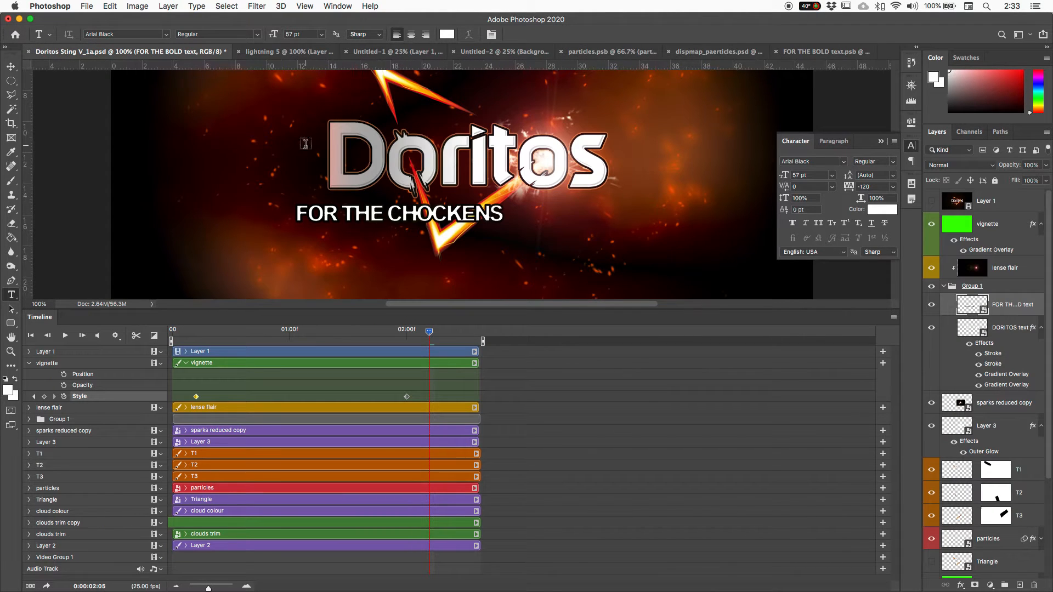
pyautogui.moveTo(430, 332)
pyautogui.mouseDown()
pyautogui.moveTo(241, 345)
pyautogui.moveTo(435, 350)
pyautogui.mouseUp()
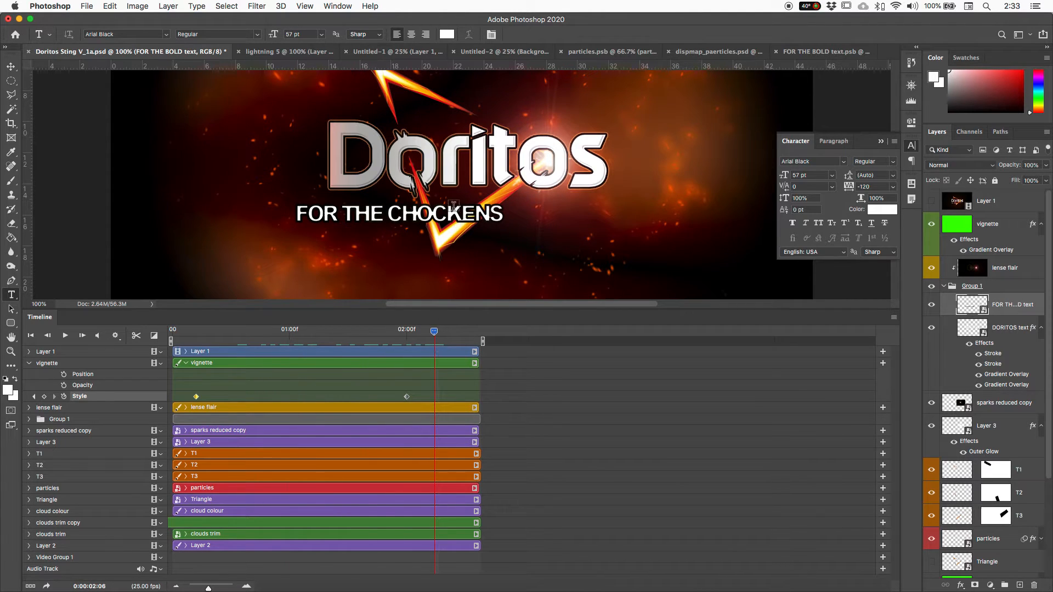
# - Inspect Layer 3 by toggling its visibility and opening its smart object contents, and return to Doritos Sting V_1a.psd
pyautogui.click(932, 426)
pyautogui.click(932, 428)
pyautogui.doubleClick(957, 431)
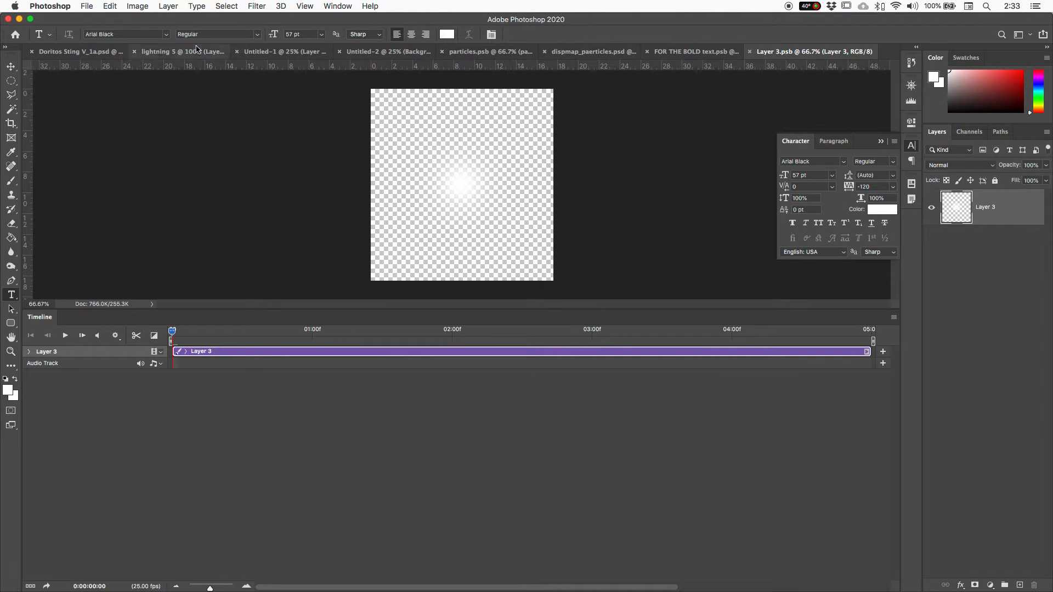
pyautogui.click(74, 52)
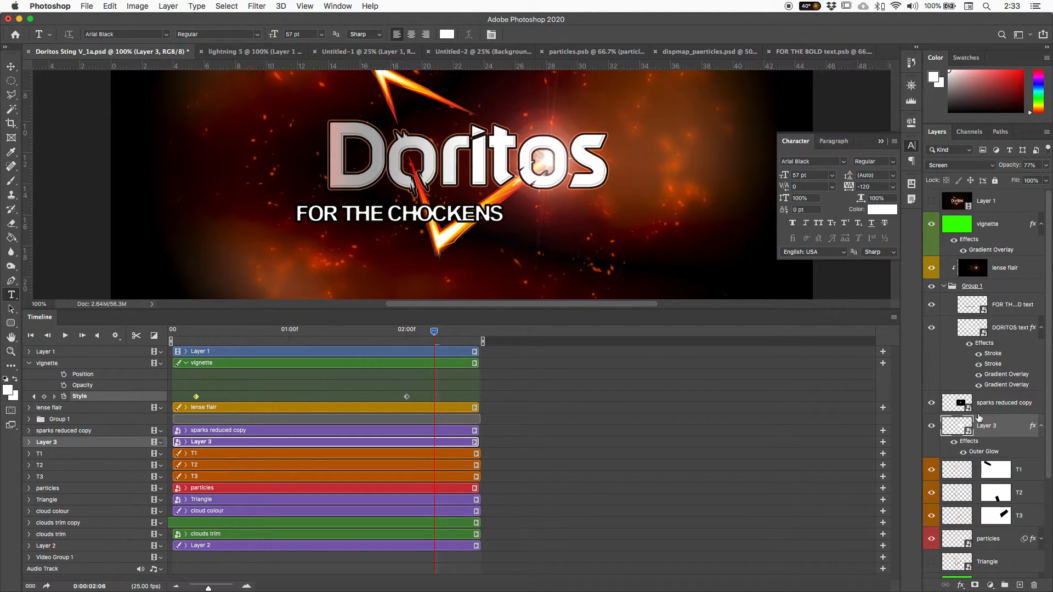
# - Toggle the DORITOS text layer's visibility off and on to identify what it contains
pyautogui.click(971, 330)
pyautogui.click(933, 330)
pyautogui.click(932, 330)
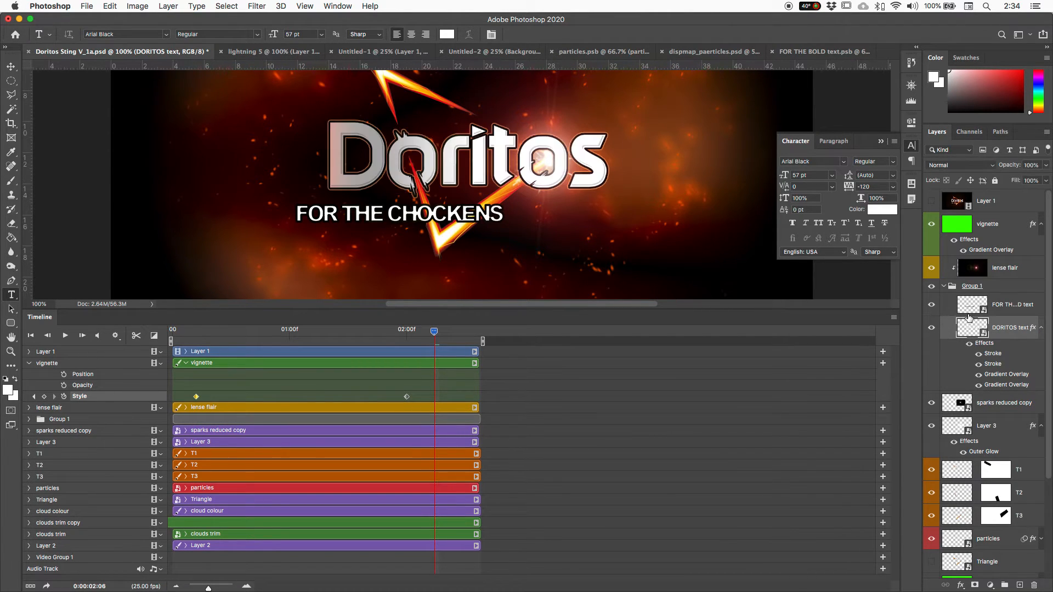
# - Restore the original tagline by hiding FOR THE CHOCKENS and showing FOR THE BOLD in its smart object, save, and view the sting at 0:00:01:21
pyautogui.click(970, 311)
pyautogui.doubleClick(971, 307)
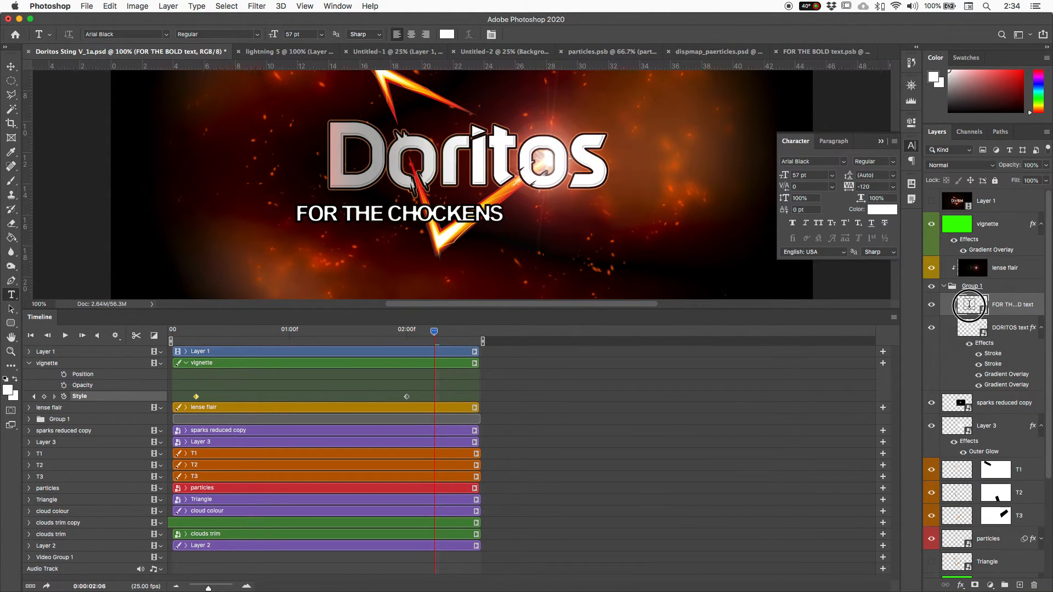
pyautogui.click(931, 201)
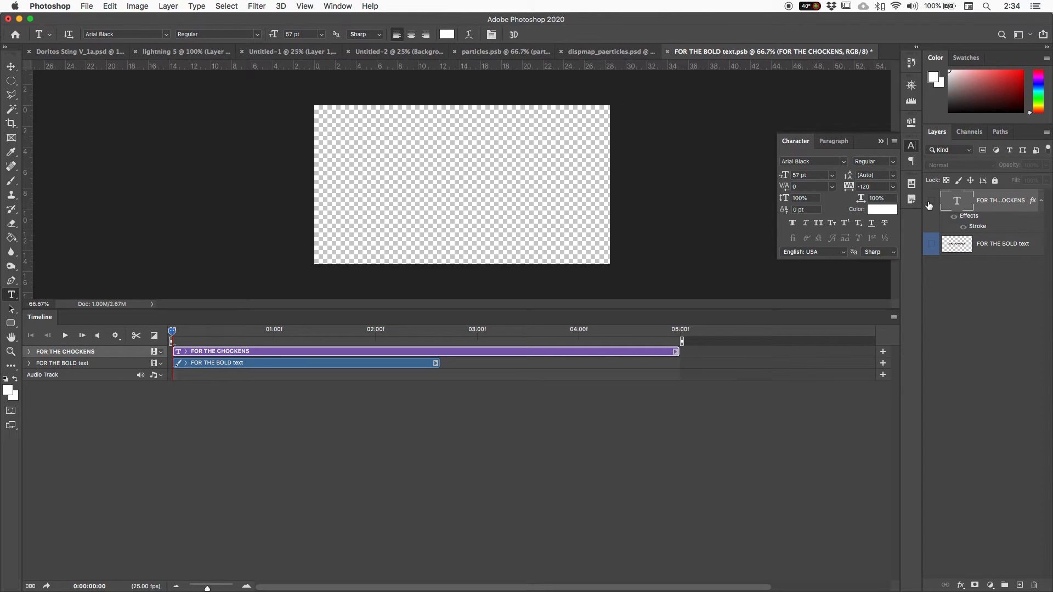
pyautogui.click(936, 241)
pyautogui.press('super+s')
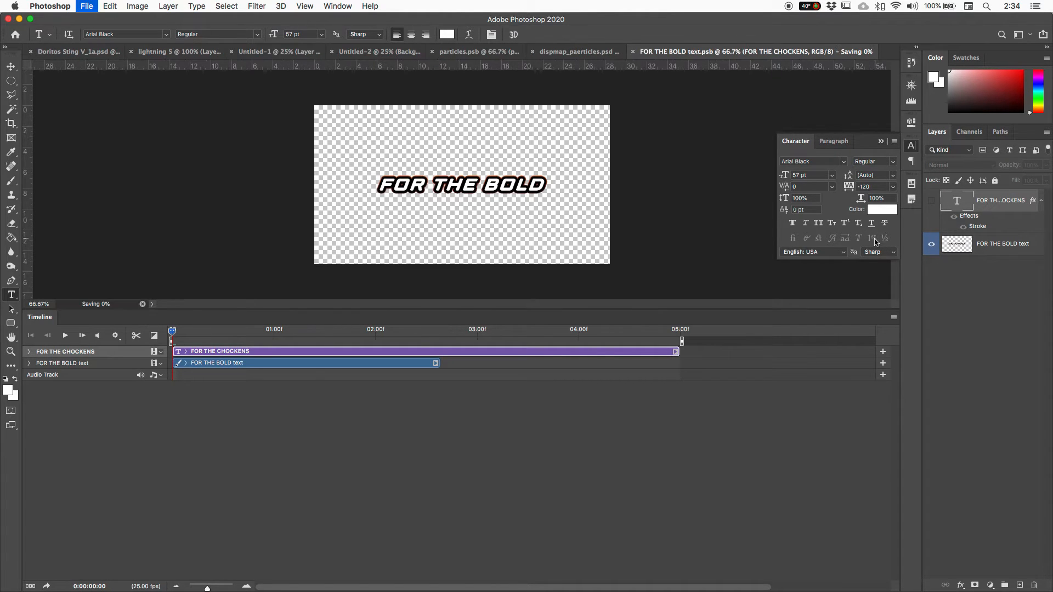
pyautogui.click(77, 51)
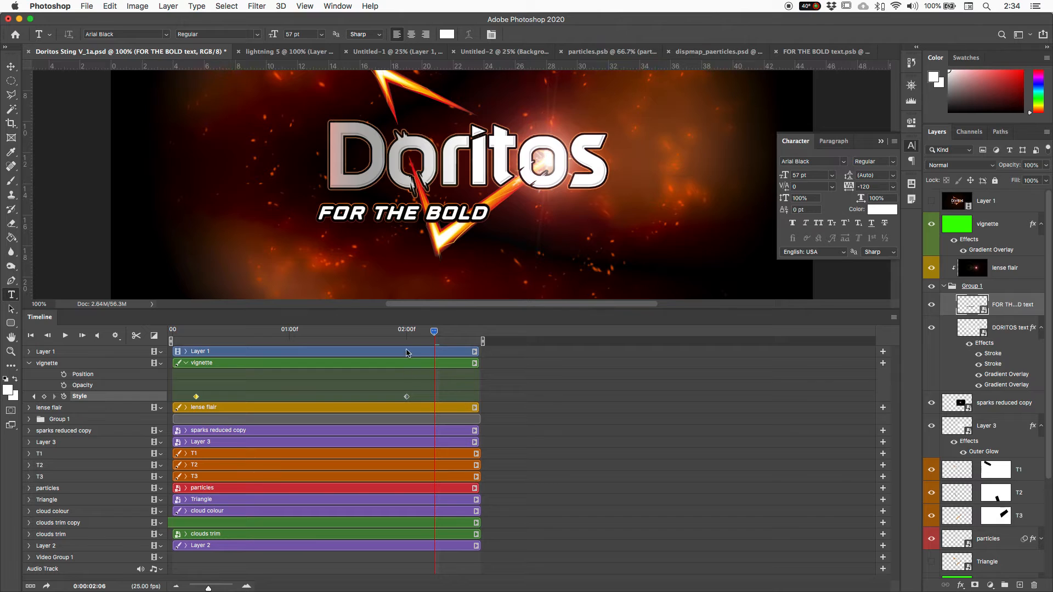
pyautogui.moveTo(414, 333); pyautogui.dragTo(388, 335)
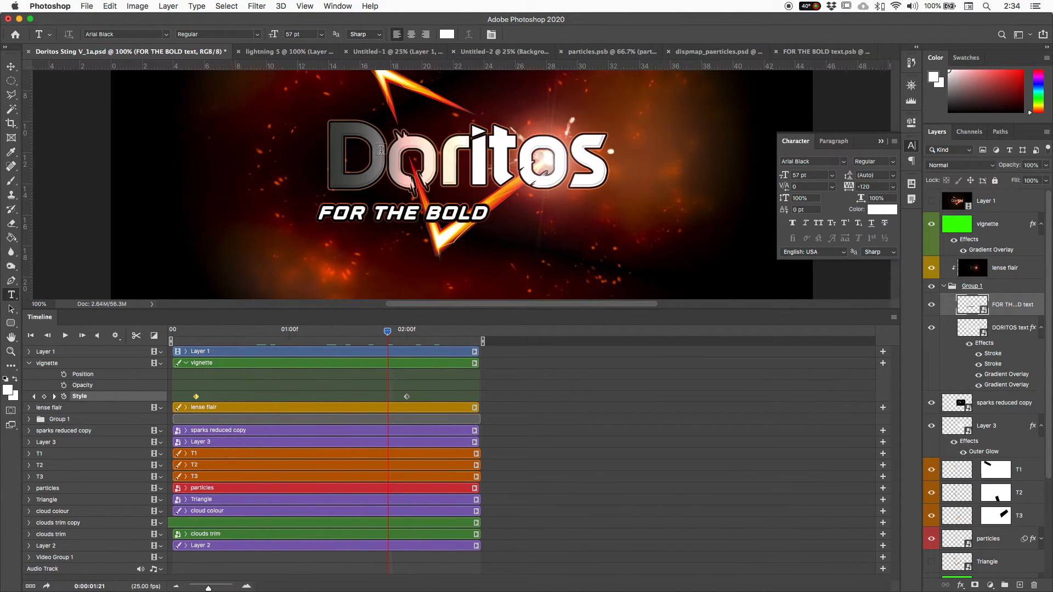
# - Open the DORITOS text smart object and add a new text layer reading CLOWNS
pyautogui.doubleClick(972, 331)
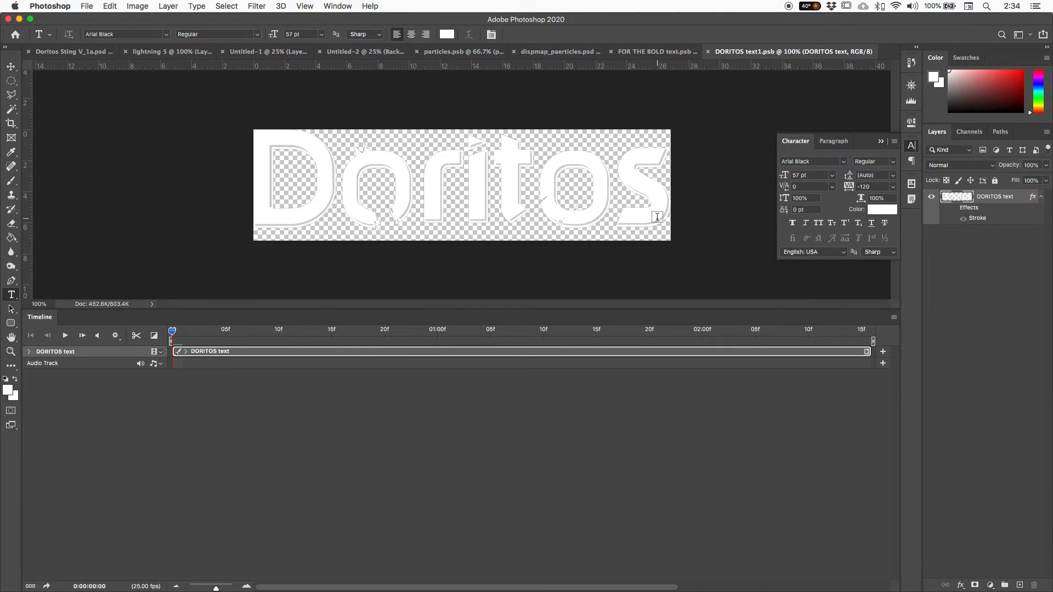
pyautogui.click(398, 207)
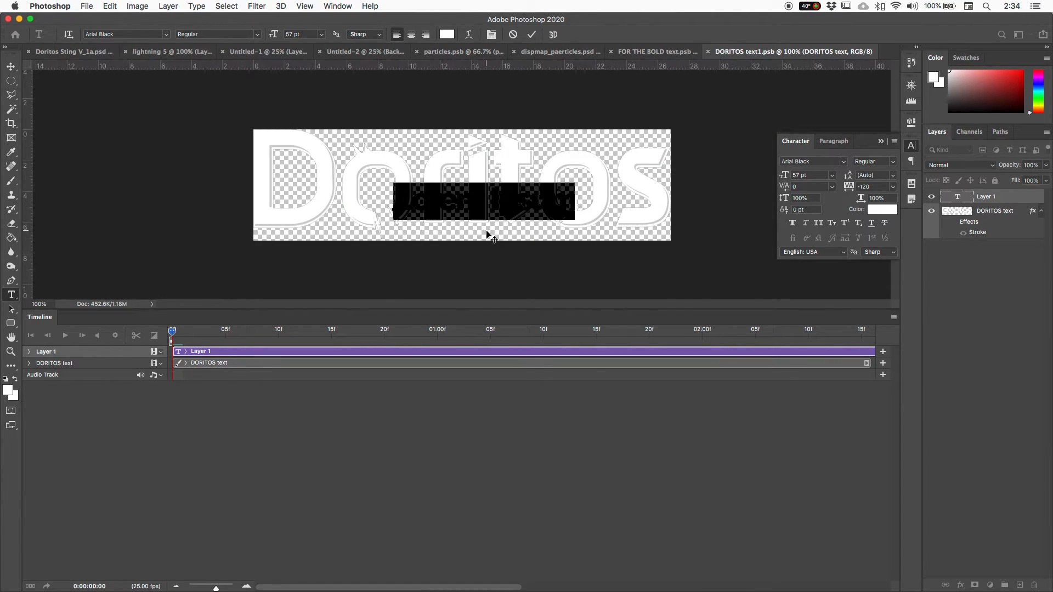
pyautogui.write('CLOWN')
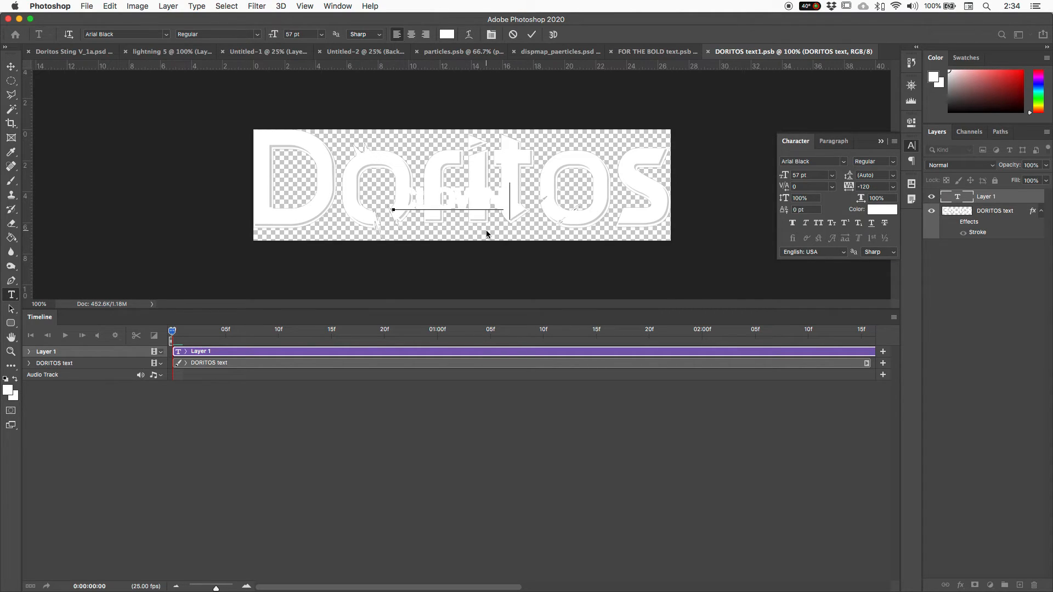
pyautogui.write('S')
# - Scale and position the CLOWNS text to cover the Doritos lettering, at about 181 pt
pyautogui.click(11, 66)
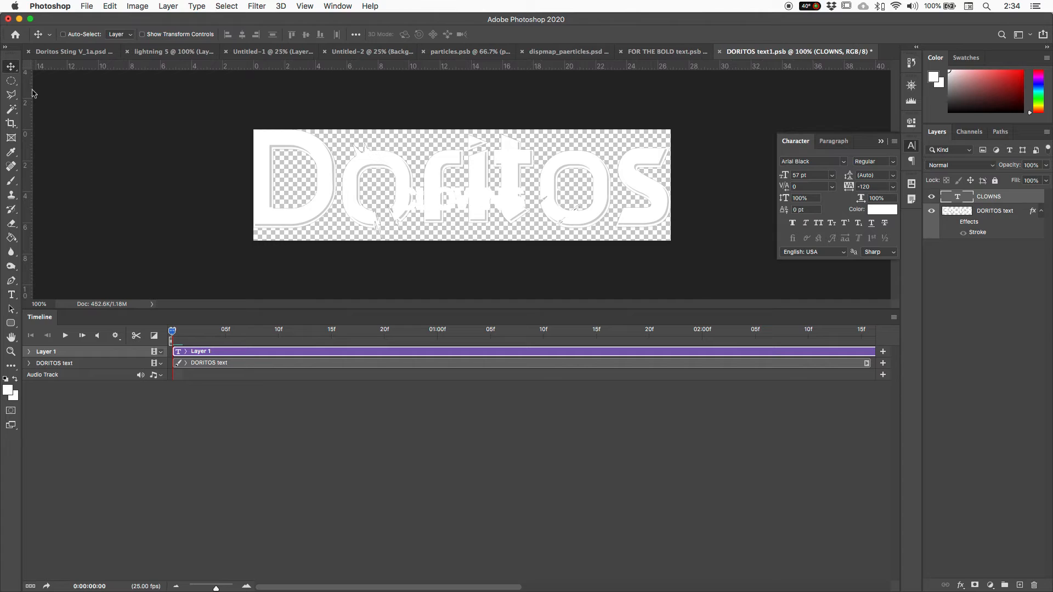
pyautogui.press('super+t')
pyautogui.moveTo(525, 183); pyautogui.dragTo(665, 144)
pyautogui.moveTo(403, 218); pyautogui.dragTo(252, 261)
pyautogui.moveTo(358, 216); pyautogui.dragTo(354, 204)
pyautogui.press('Return')
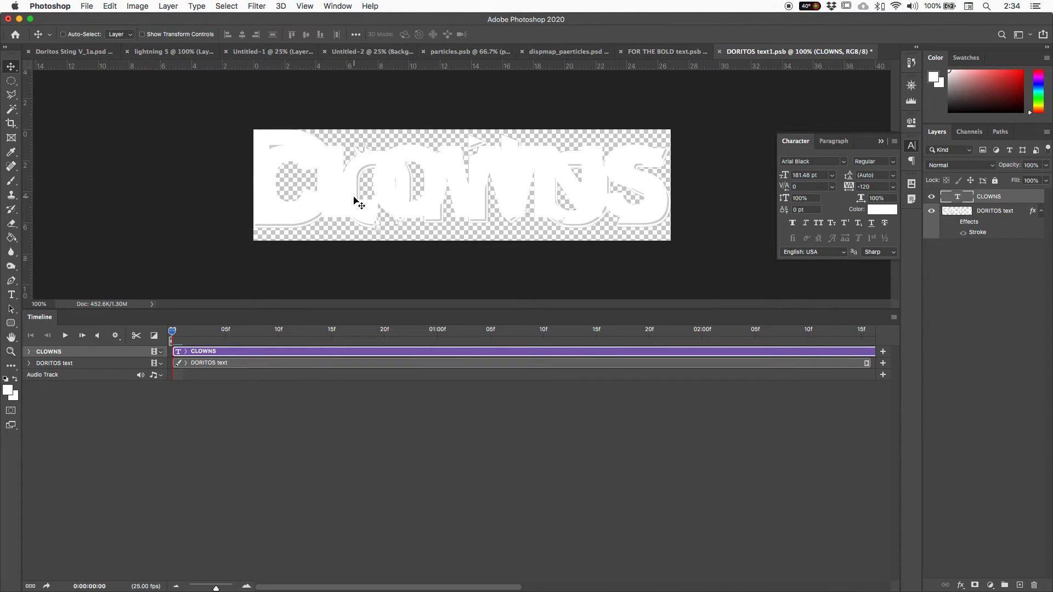
# - Try a 5 px black stroke on the CLOWNS text layer, and undo it
pyautogui.click(960, 585)
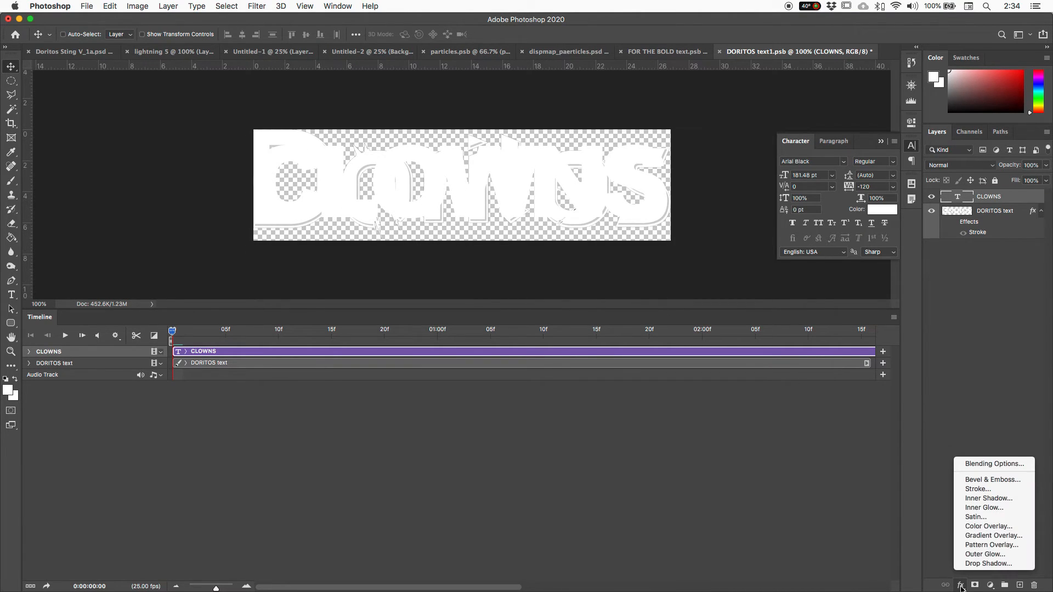
pyautogui.click(983, 488)
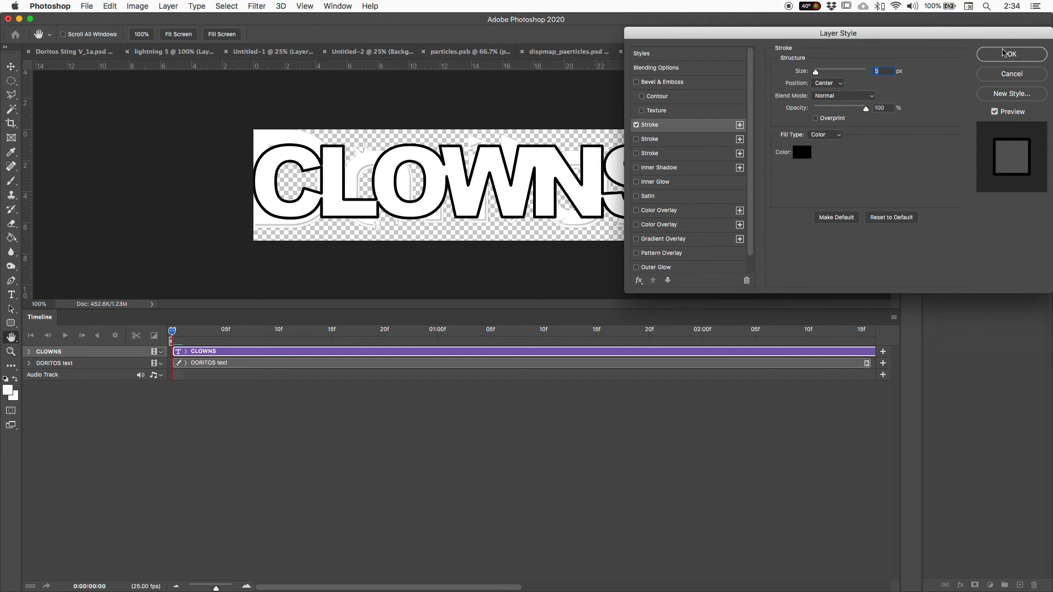
pyautogui.click(1003, 53)
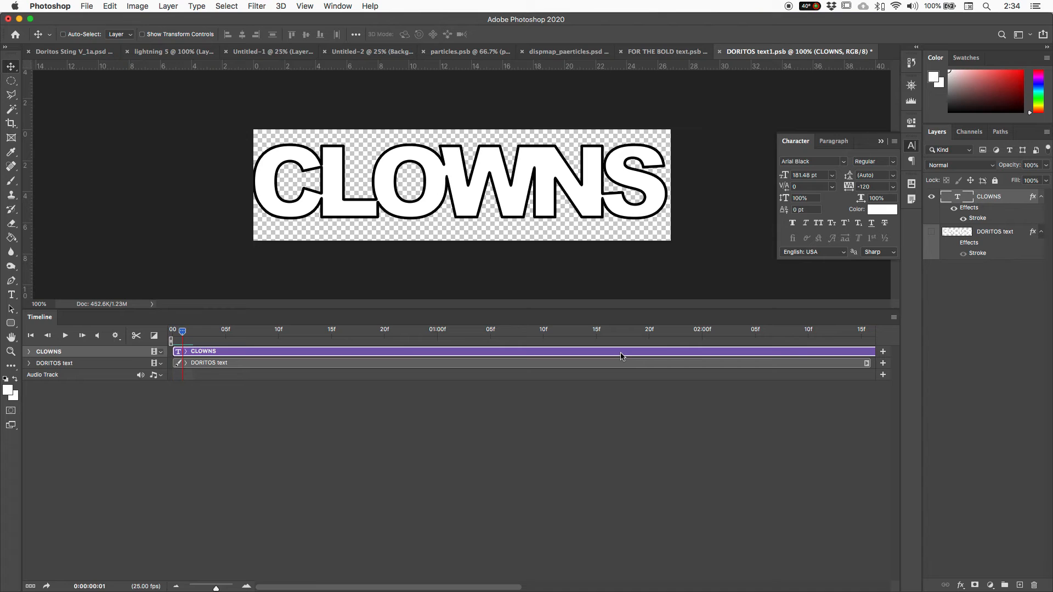
pyautogui.press('super+z')
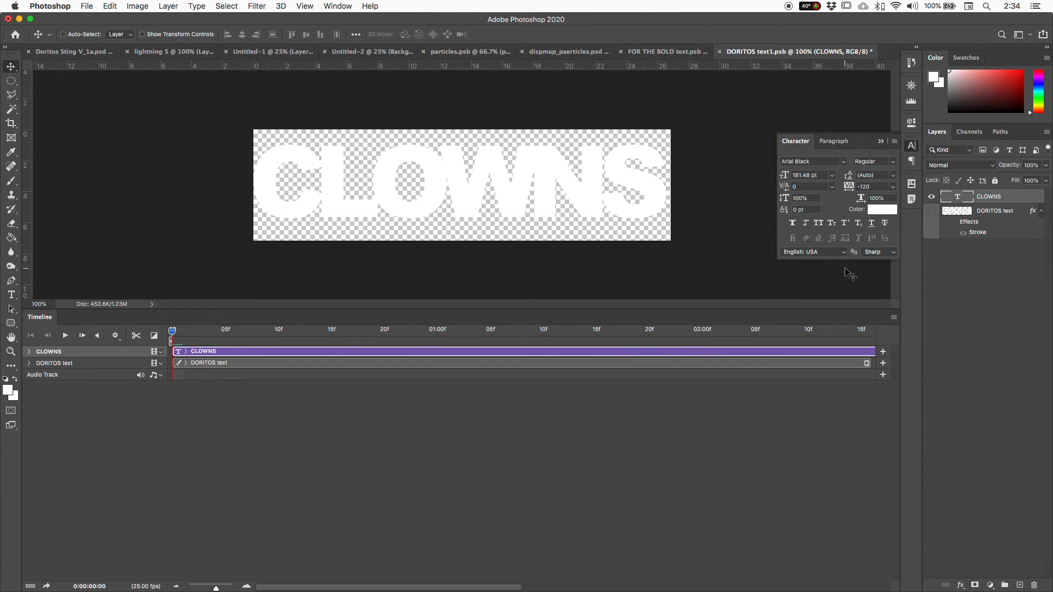
pyautogui.doubleClick(588, 195)
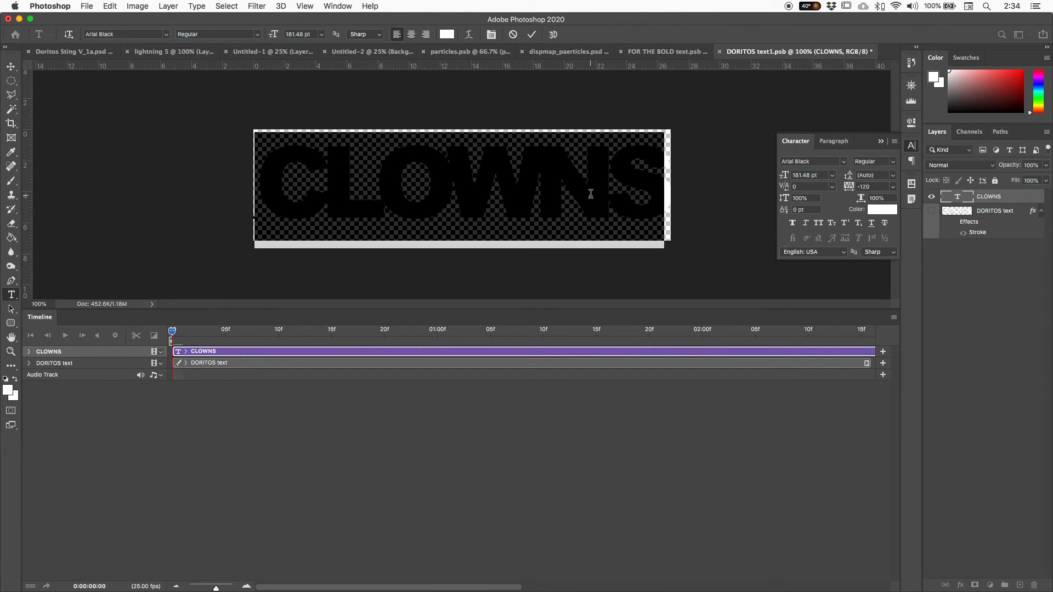
pyautogui.click(627, 220)
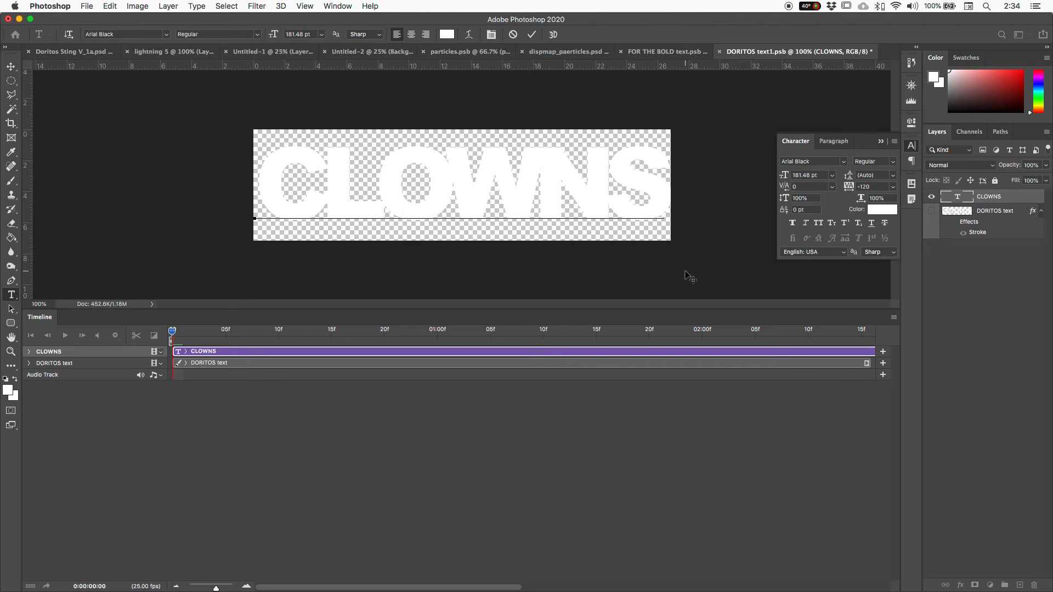
pyautogui.click(937, 530)
pyautogui.press('v')
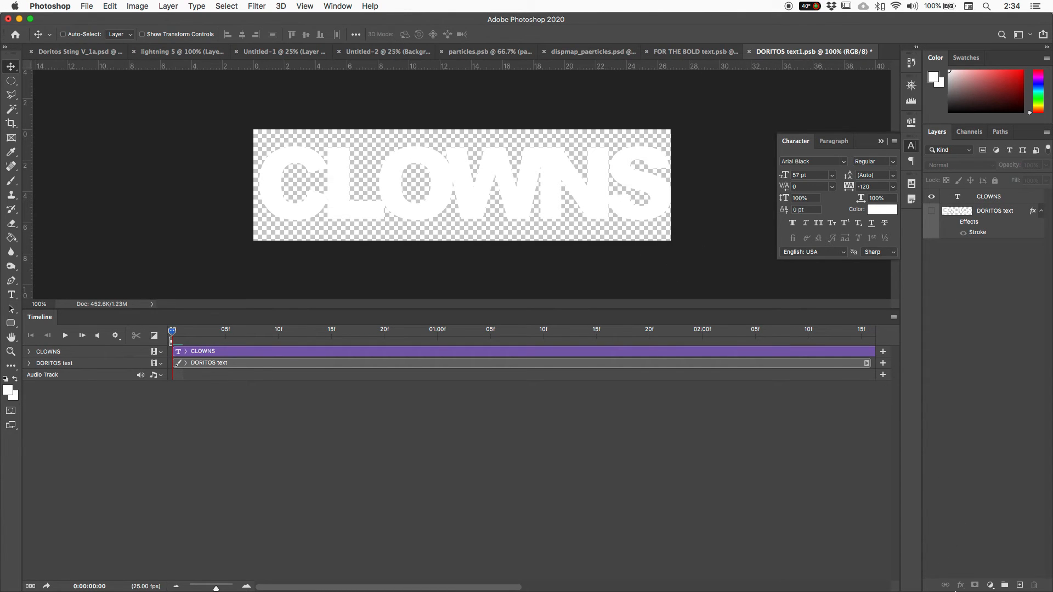
# - Add a Bevel & Emboss with Inner Bevel style and Chisel Hard technique to the CLOWNS layer, save, and view the sting at 0:00:01:15
pyautogui.click(974, 196)
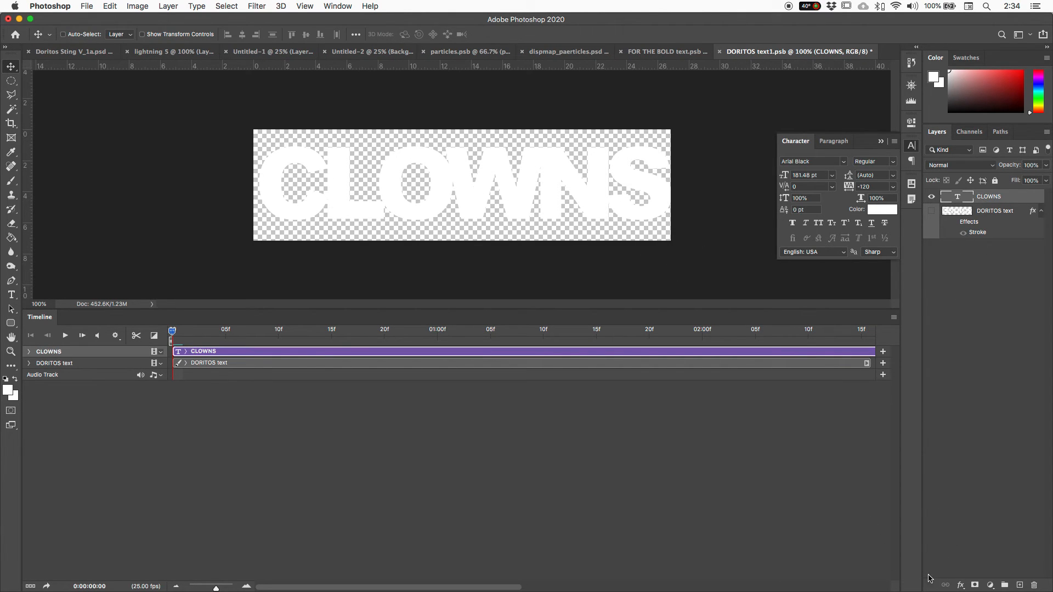
pyautogui.click(960, 585)
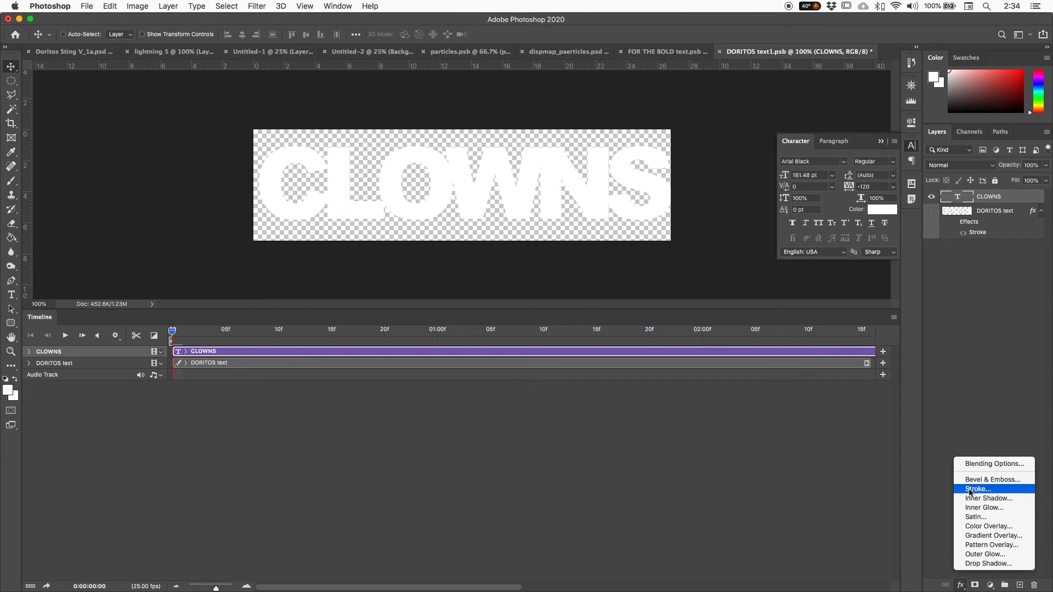
pyautogui.click(974, 480)
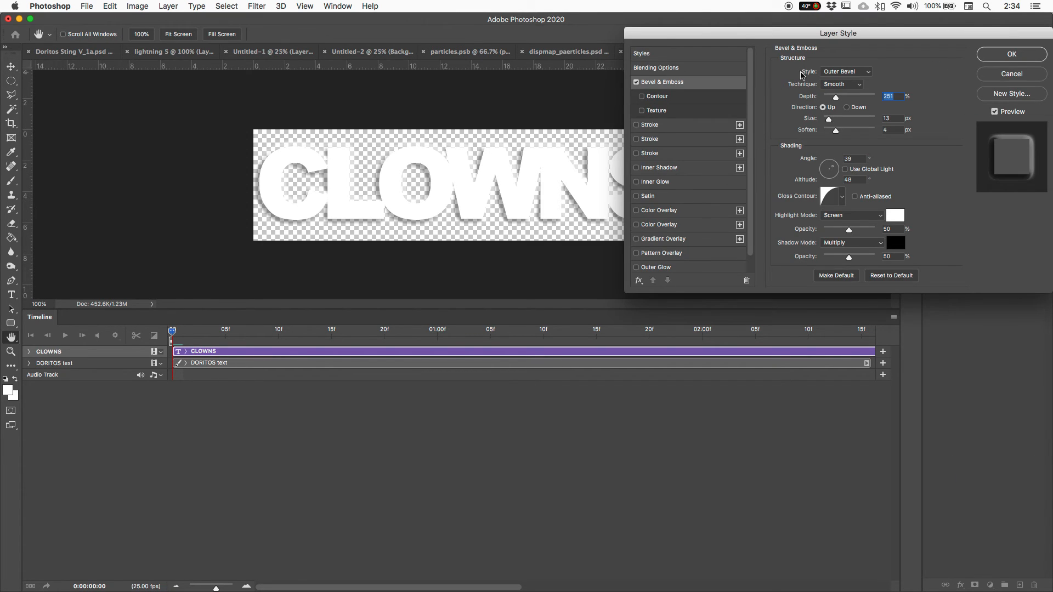
pyautogui.click(850, 70)
pyautogui.click(839, 82)
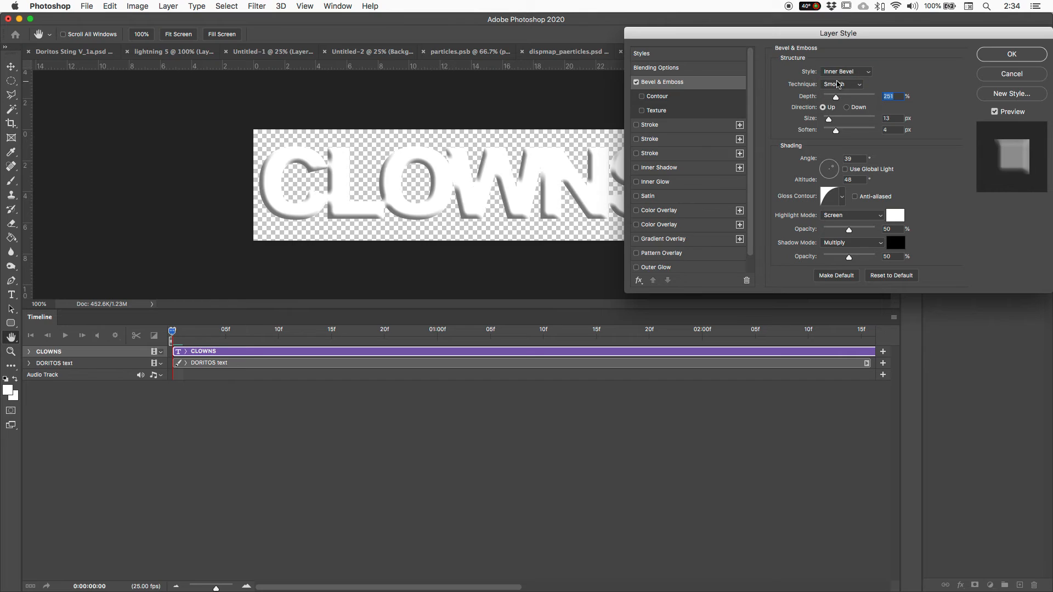
pyautogui.click(842, 84)
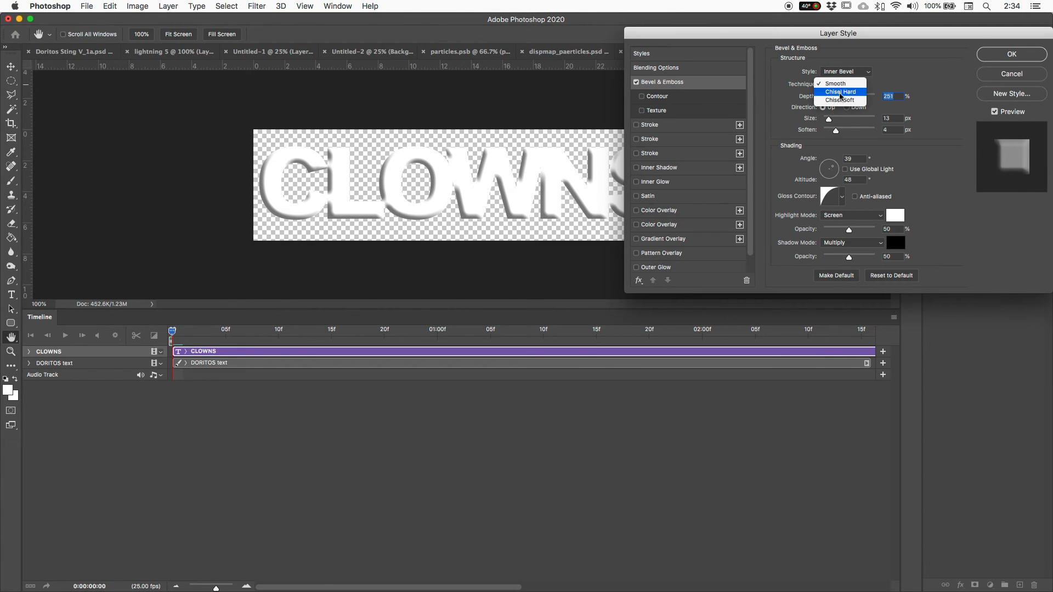
pyautogui.click(839, 94)
pyautogui.click(986, 55)
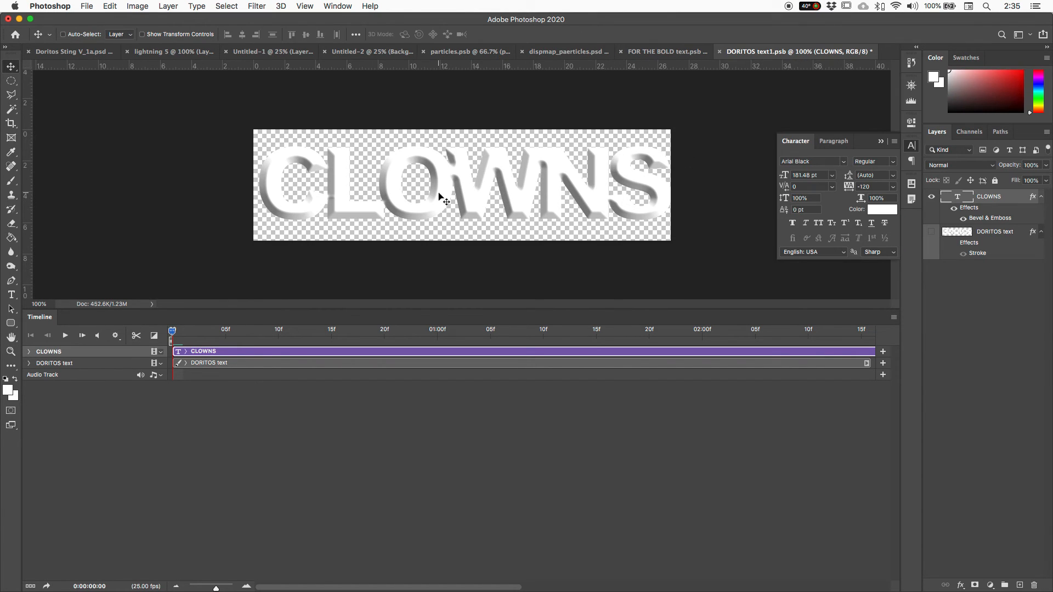
pyautogui.hotkey('ctrl', 'Tab')
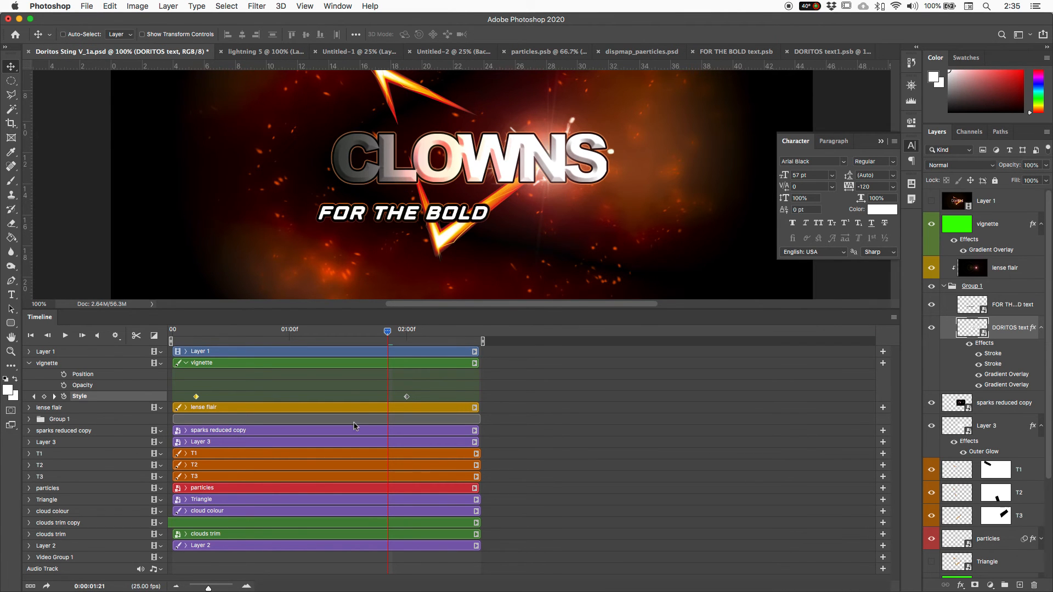
pyautogui.moveTo(375, 338); pyautogui.dragTo(361, 355)
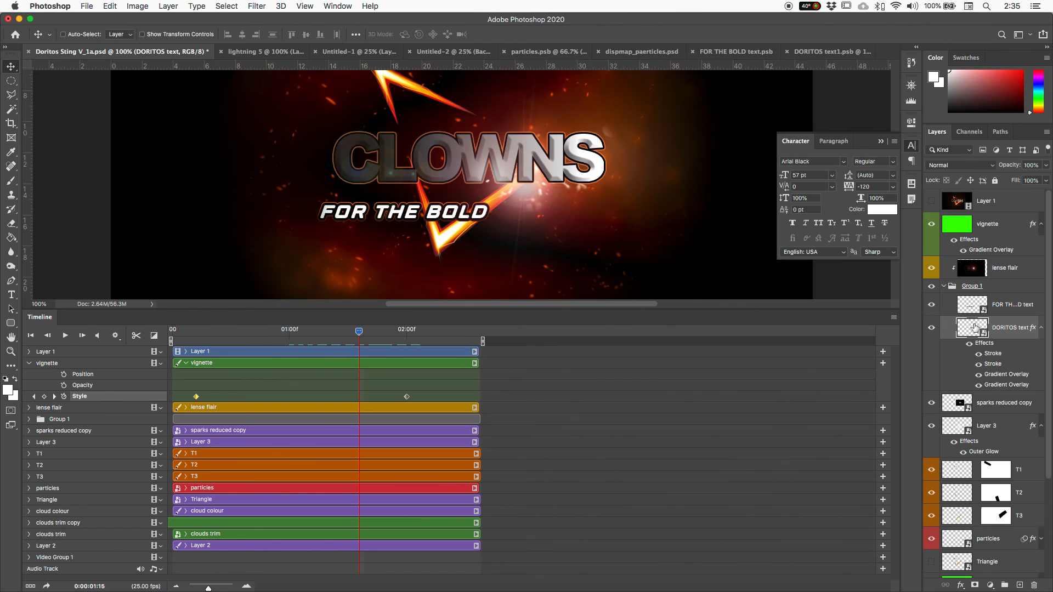
# - Restore the original logo by hiding CLOWNS and showing DORITOS text in its smart object, save, and view the whole sting at 50%
pyautogui.doubleClick(974, 327)
pyautogui.click(931, 196)
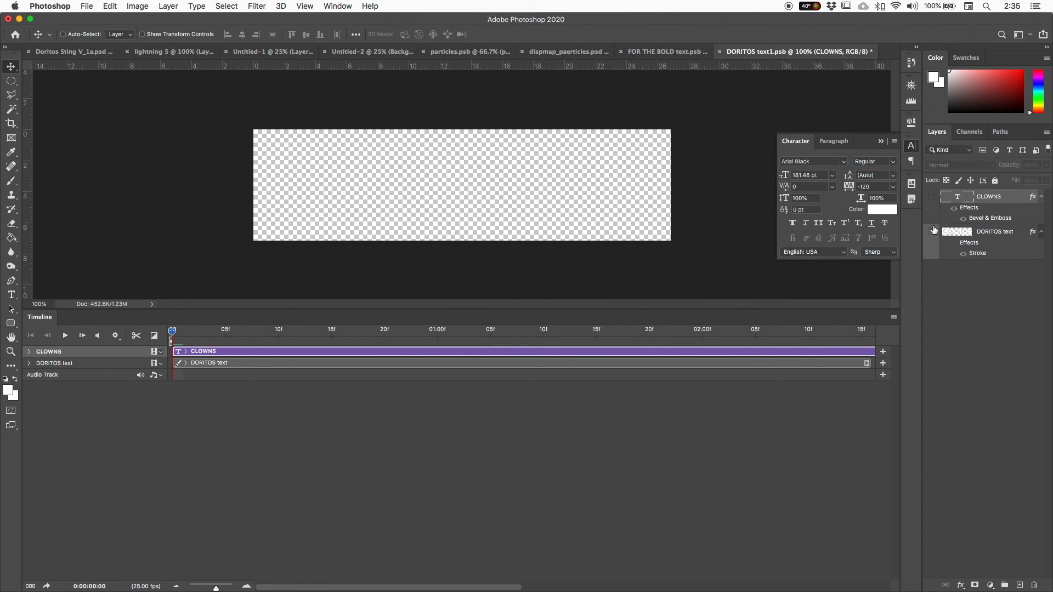
pyautogui.click(931, 231)
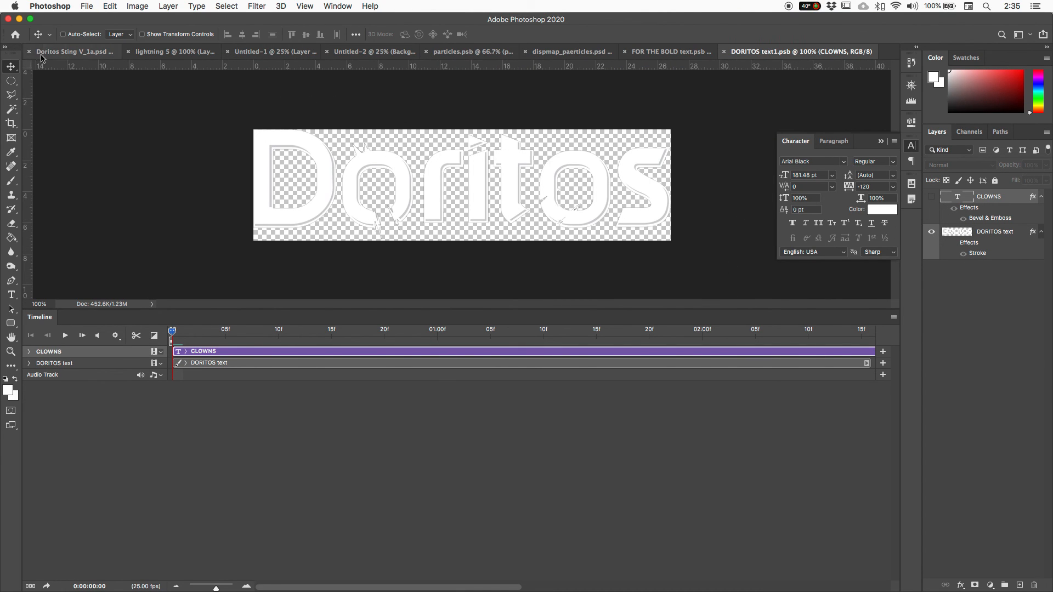
pyautogui.click(77, 51)
pyautogui.scroll(10, 619, 273)
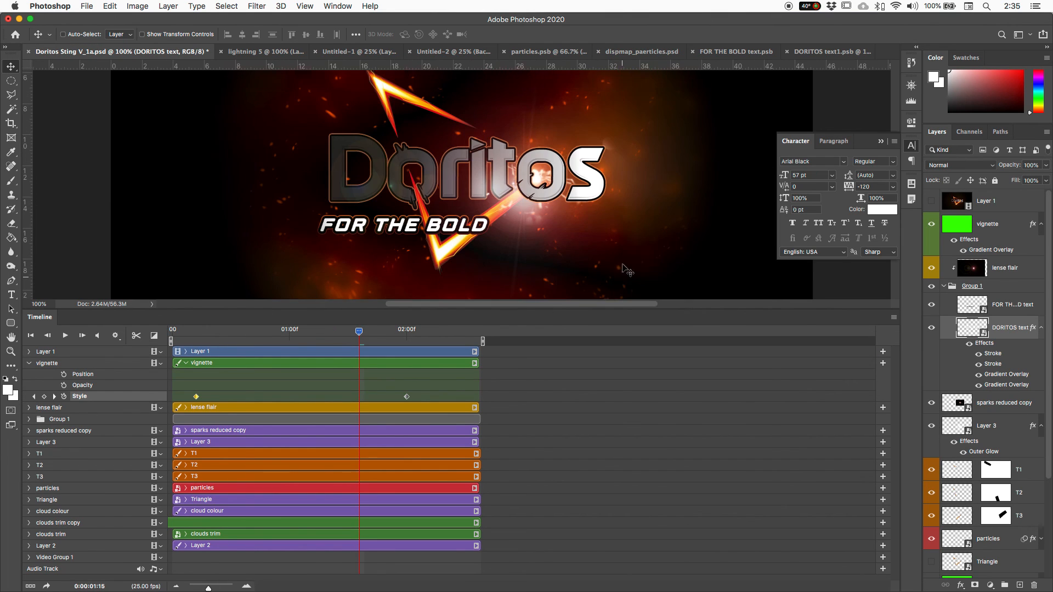
pyautogui.scroll(-10, 619, 272)
pyautogui.press('super+minus')
pyautogui.press('super+minus')
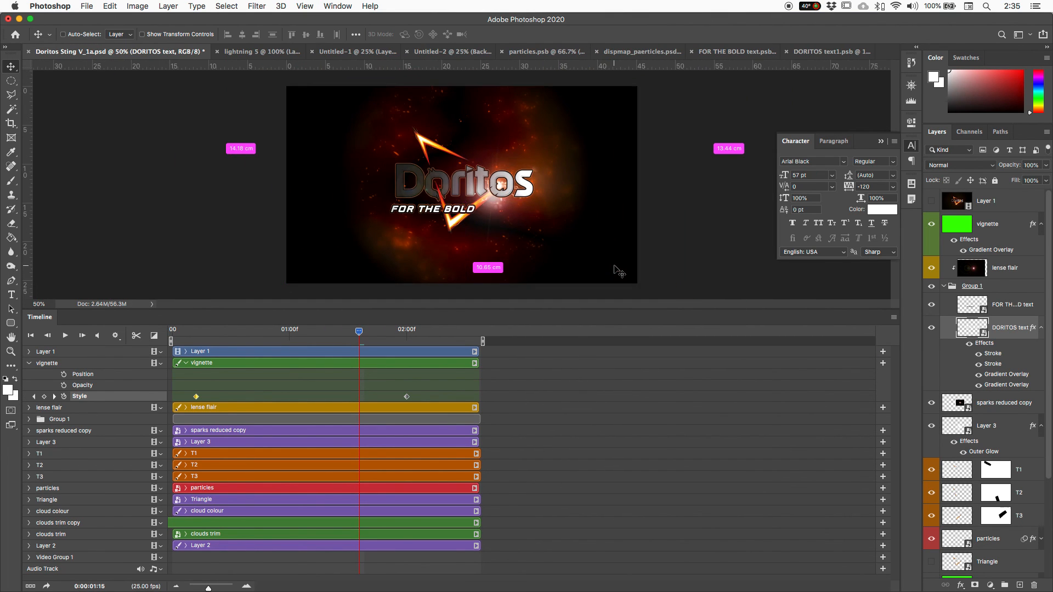